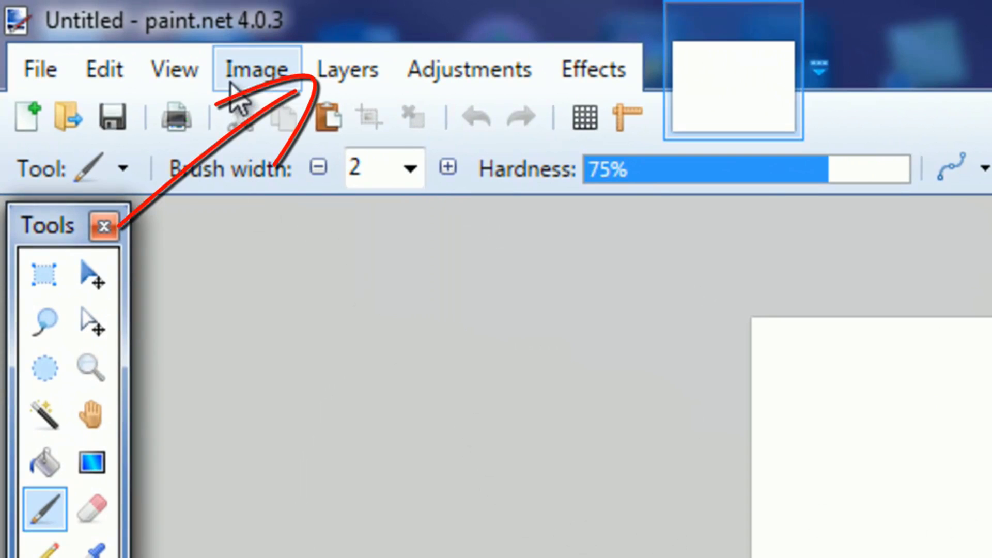
# Step: Import subscribe_button_by_halfpixelhd-d62uhsx.jpg from the Subscribe Button folder as a new layer
pyautogui.click(337, 69)
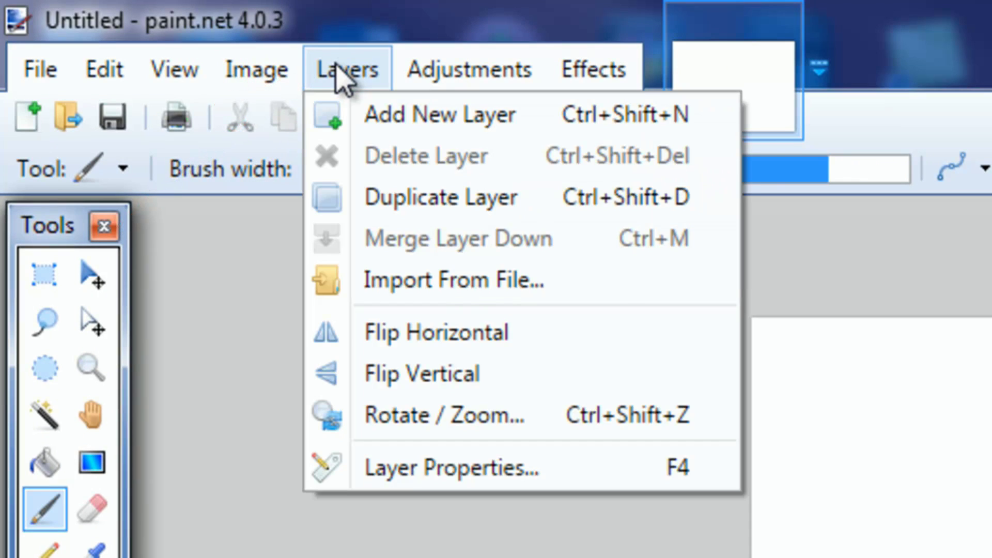
pyautogui.click(409, 276)
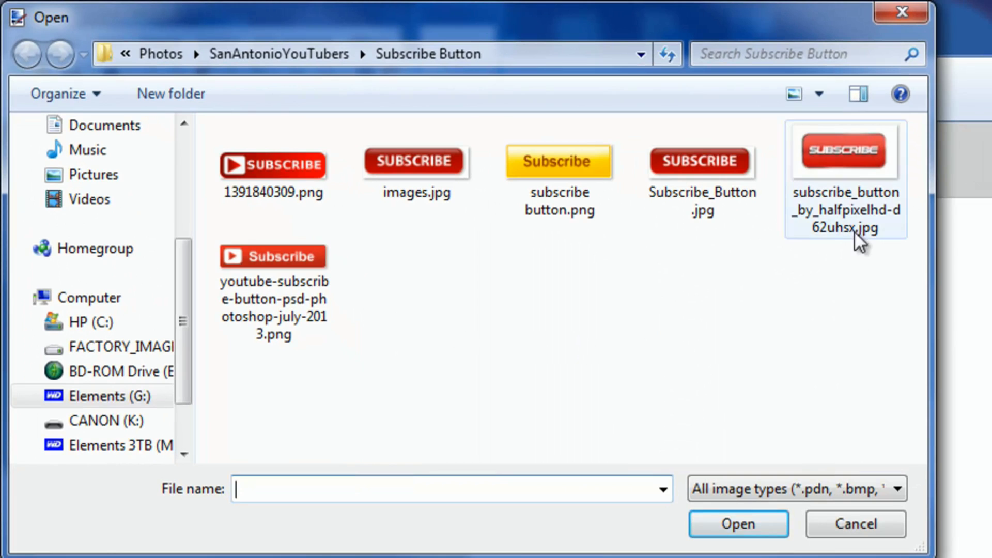
pyautogui.click(841, 157)
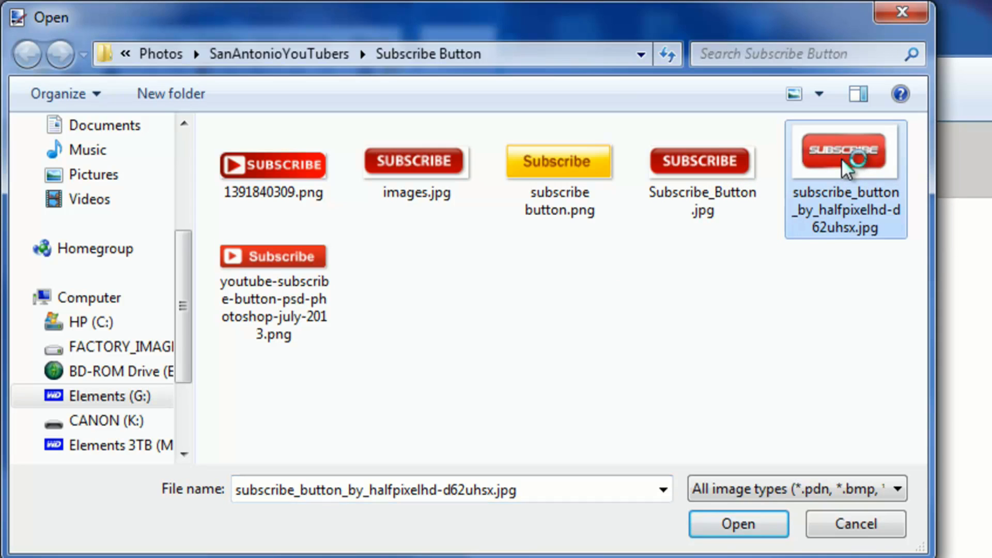
pyautogui.click(735, 524)
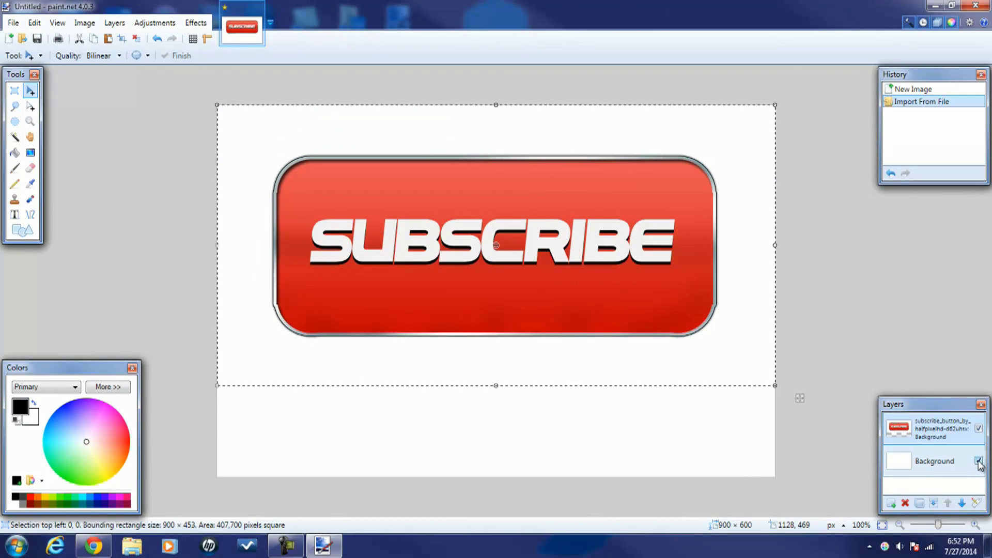
# Step: Hide the Background layer and delete the light area selected around the button with Magic Wand
pyautogui.click(977, 461)
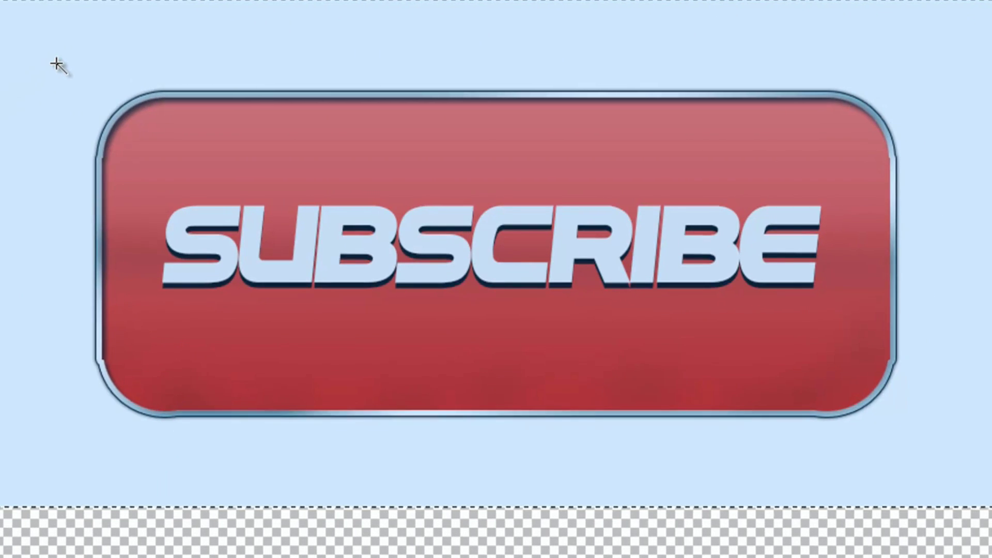
pyautogui.press('m')
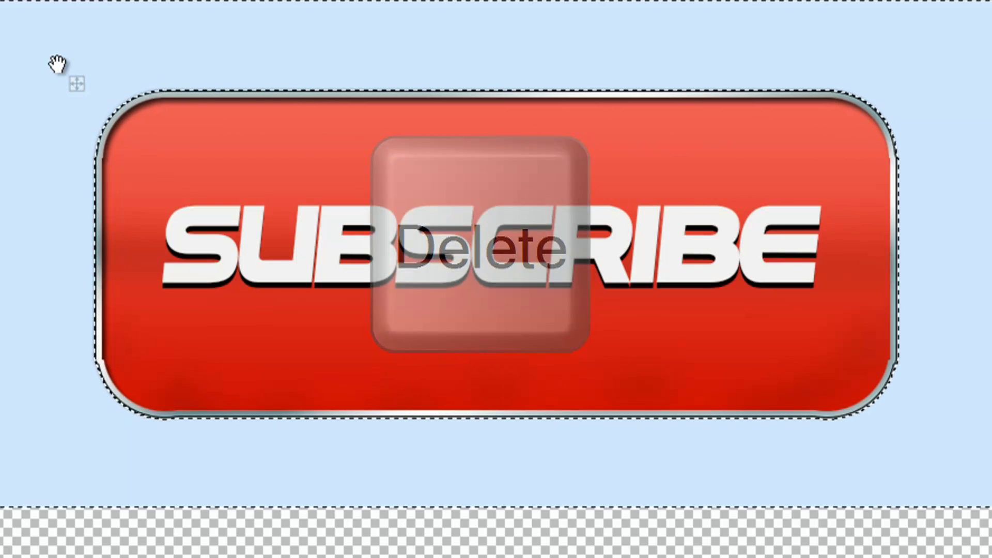
pyautogui.press('Delete')
pyautogui.hotkey('ctrl', 'd')
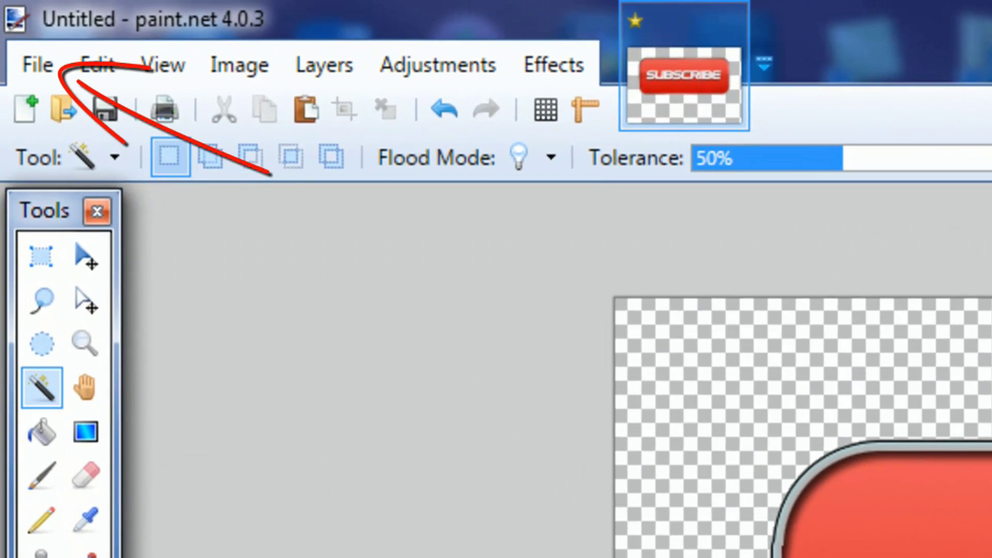
# Step: Start a Save As with PNG (*.png) format and rename the file to Subscribe
pyautogui.click(51, 66)
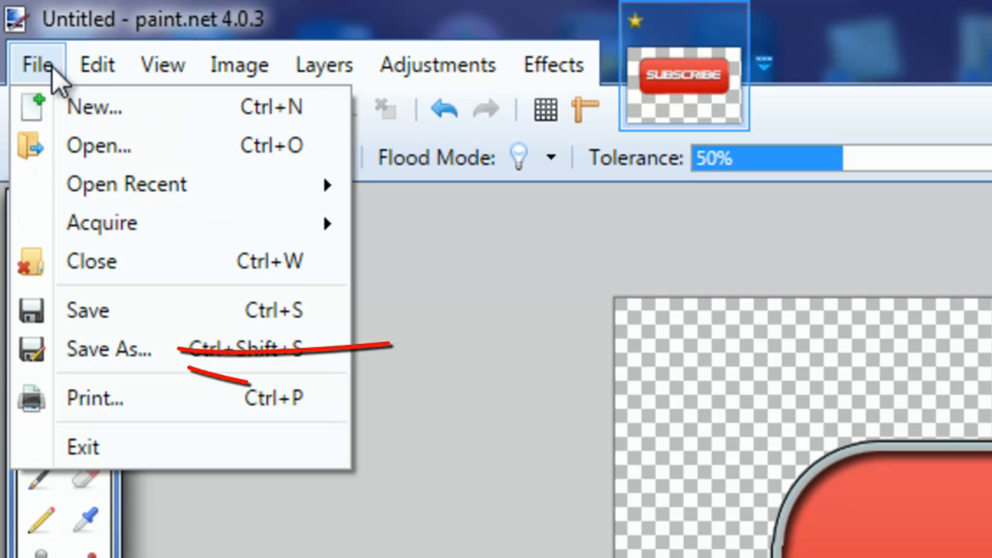
pyautogui.click(84, 357)
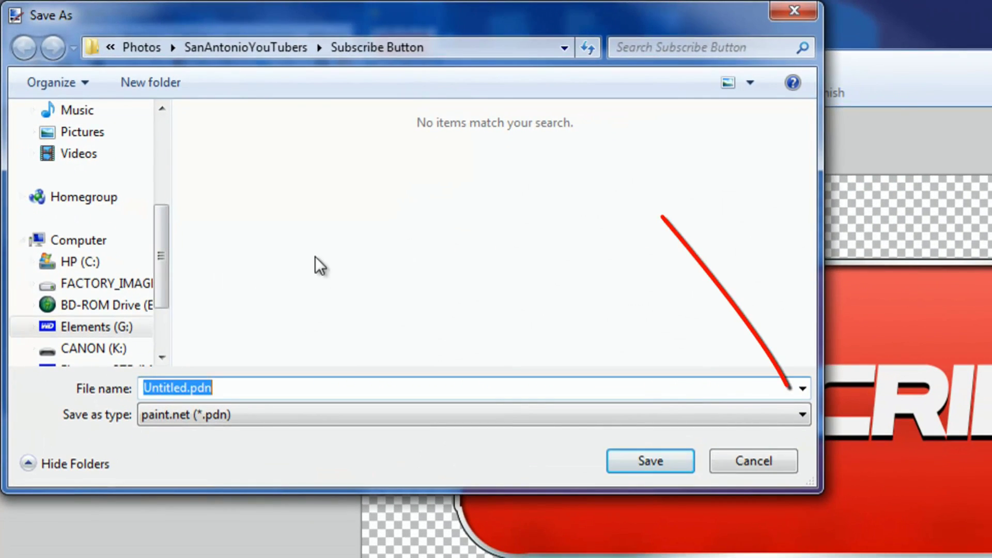
pyautogui.click(802, 414)
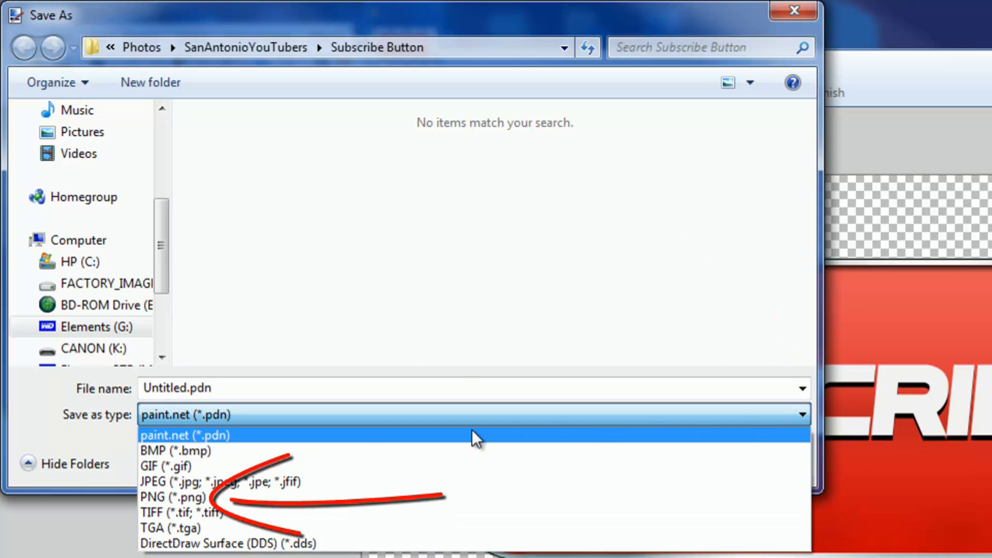
pyautogui.click(194, 497)
pyautogui.click(191, 388)
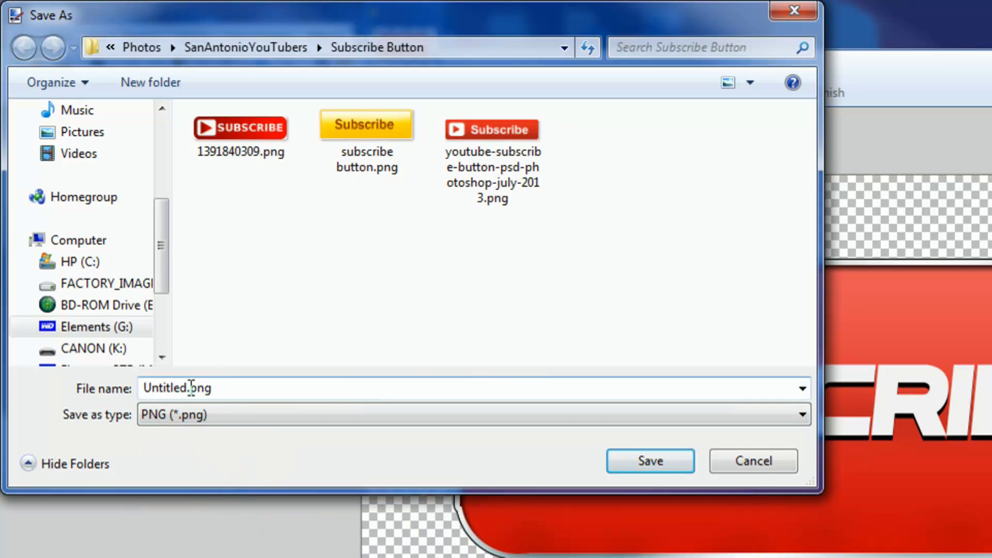
pyautogui.doubleClick(188, 388)
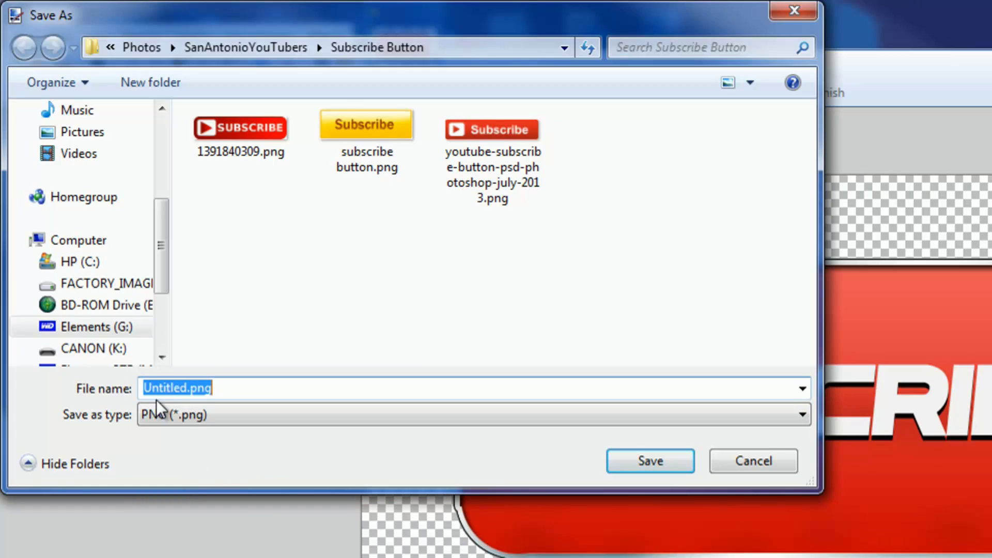
pyautogui.press('Right')
pyautogui.press('Left')
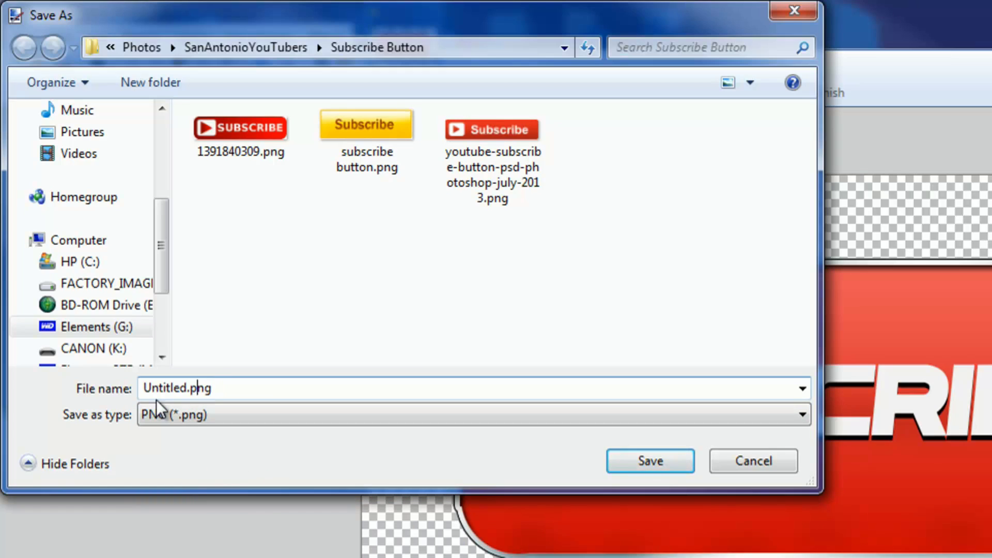
pyautogui.press('BackSpace')
pyautogui.press('BackSpace')
pyautogui.press('BackSpace')
pyautogui.press('BackSpace')
pyautogui.press('BackSpace')
pyautogui.press('BackSpace')
pyautogui.write('Subscribe')
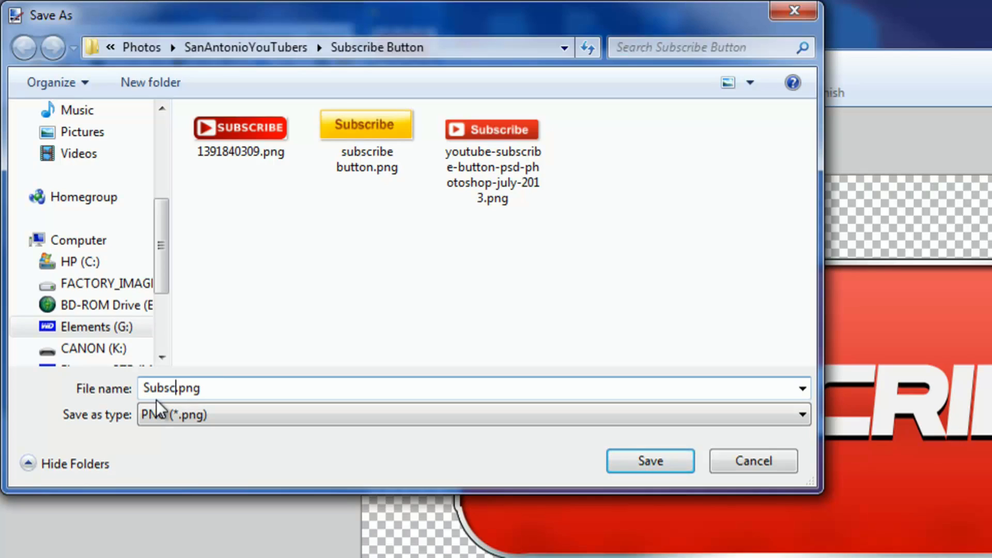
# Step: Save Subscribe.png with the default PNG settings, flattening the image to one layer
pyautogui.click(629, 452)
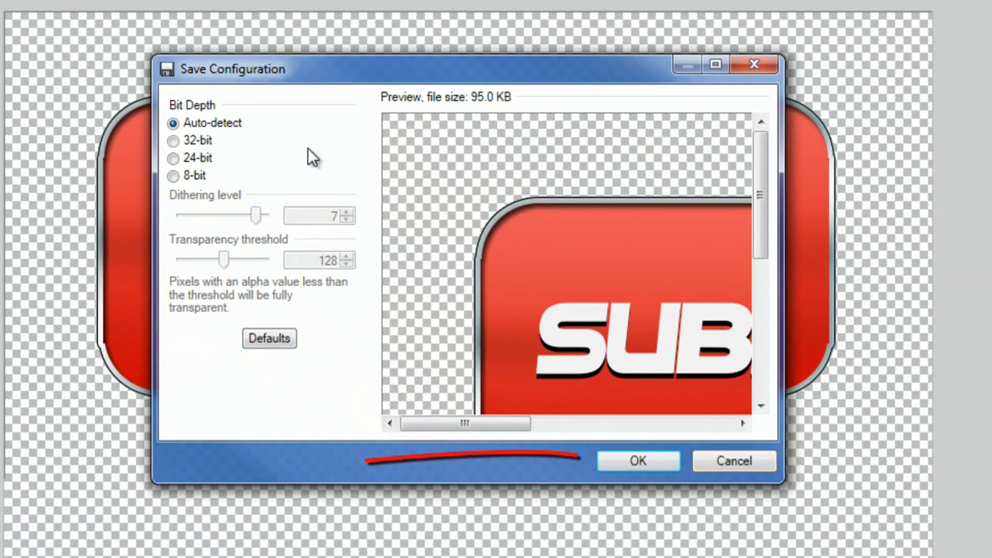
pyautogui.click(641, 459)
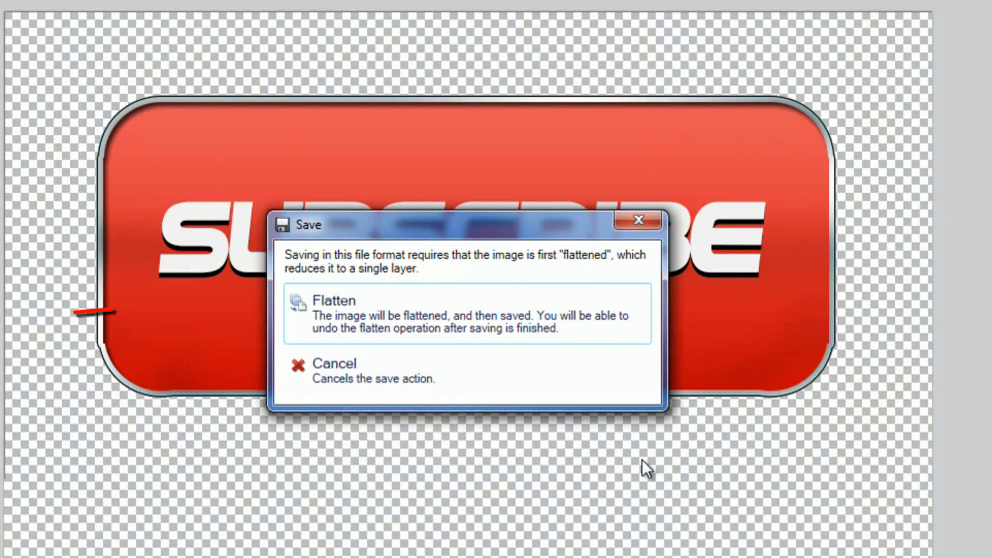
pyautogui.click(442, 307)
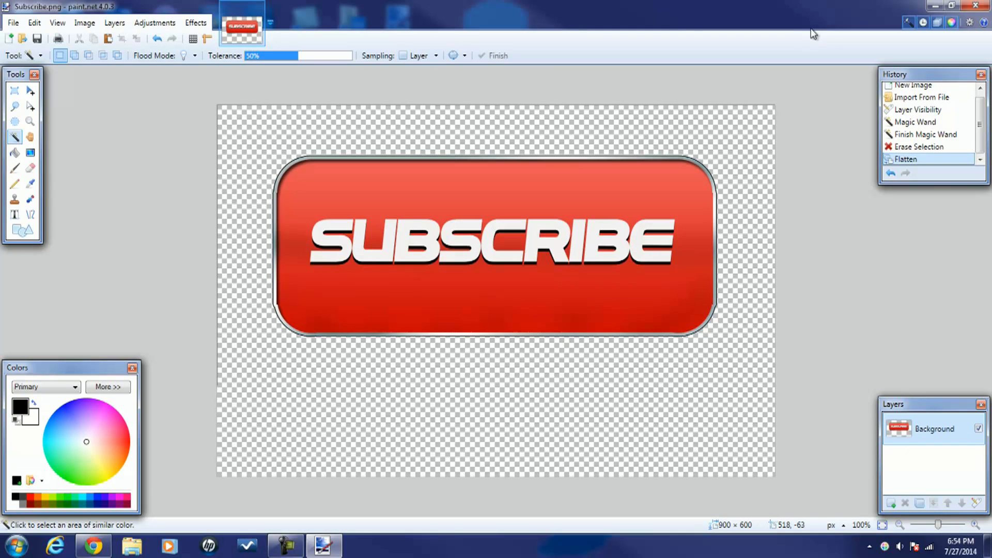
# Step: Close paint.net and launch Adobe Photoshop CS6 from its desktop shortcut
pyautogui.click(977, 6)
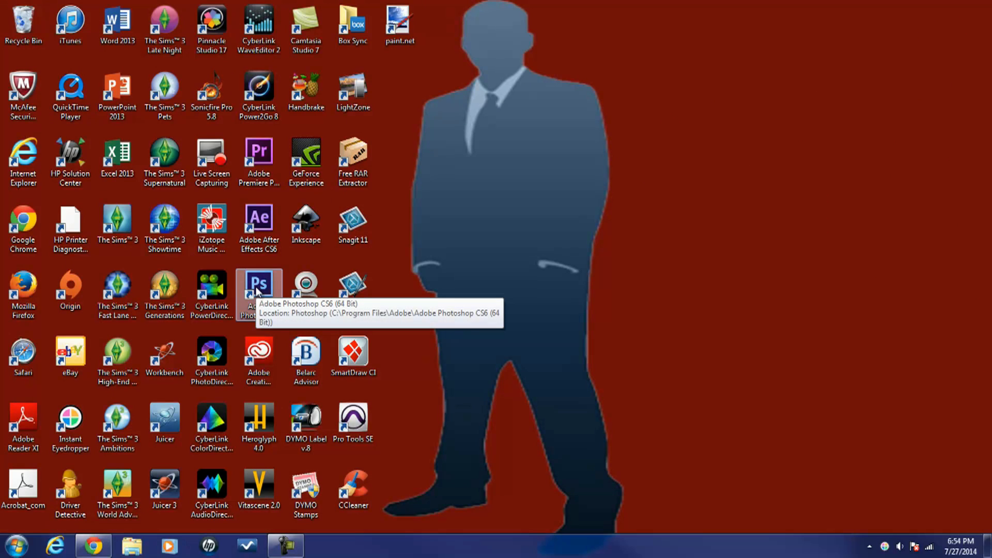
pyautogui.doubleClick(257, 289)
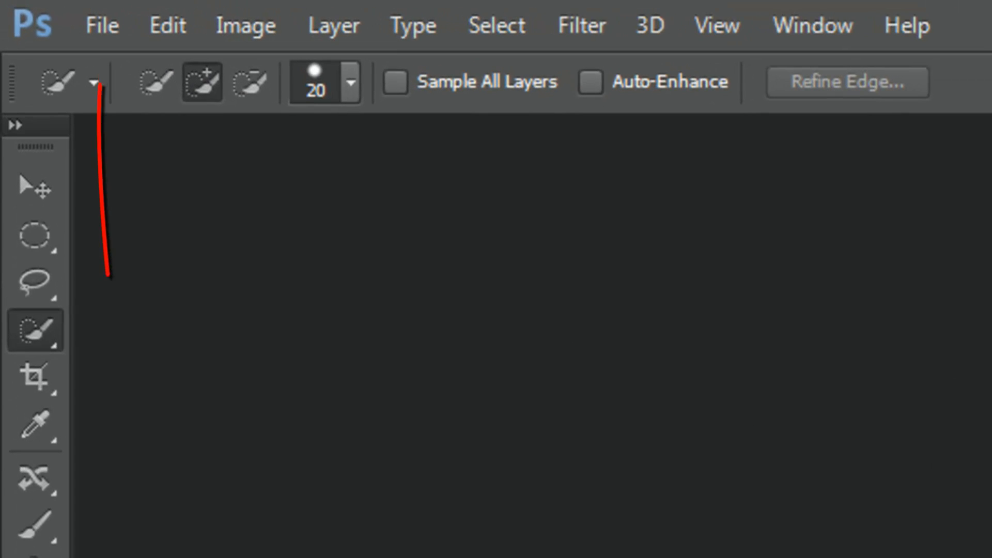
# Step: Open subscribe_button_by_halfpixelhd-d62uhsx.jpg and turn off the grid through View > Extras
pyautogui.click(101, 29)
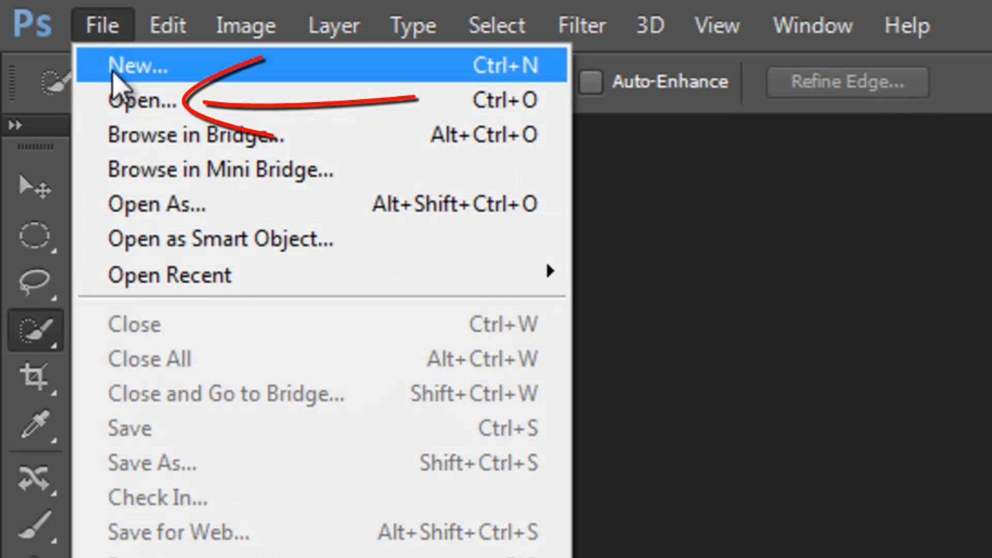
pyautogui.click(116, 99)
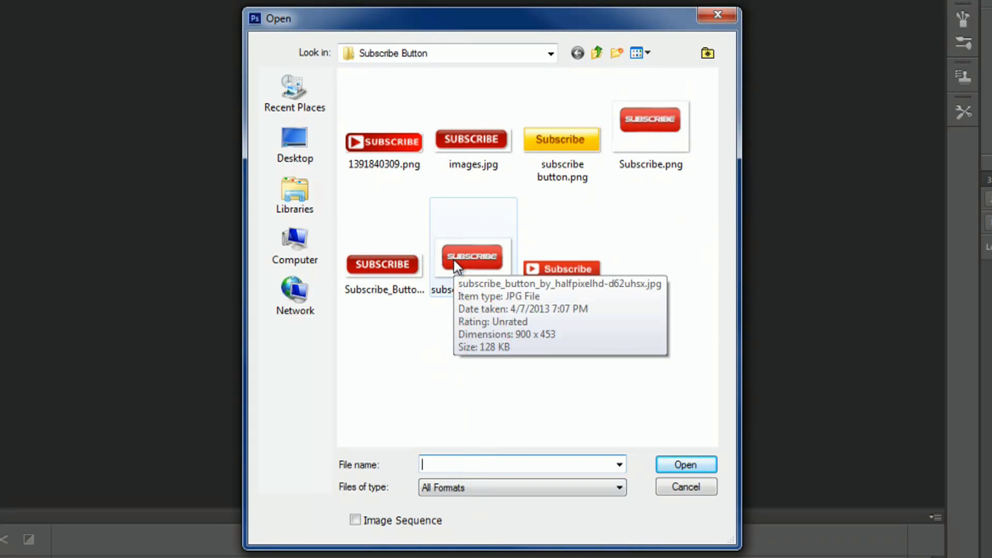
pyautogui.click(454, 259)
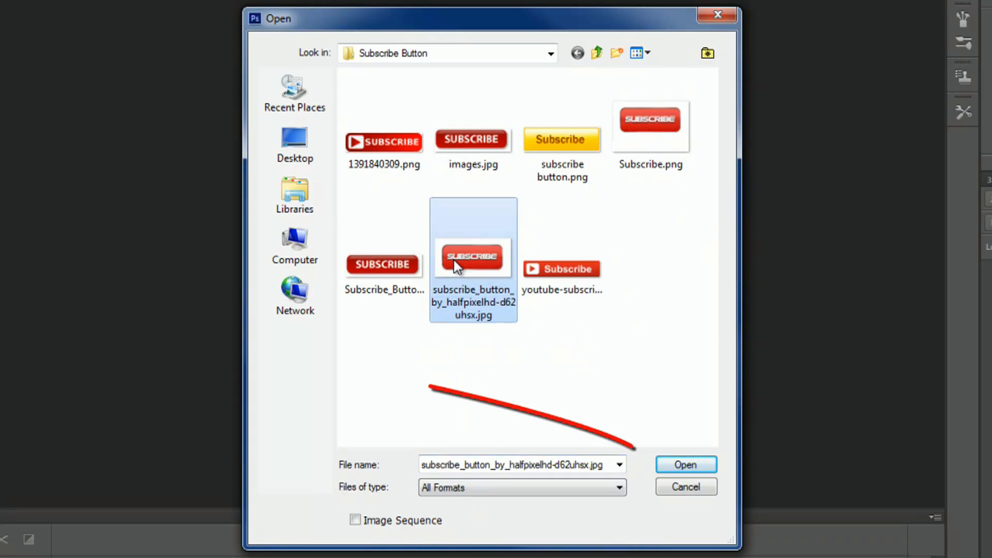
pyautogui.click(683, 464)
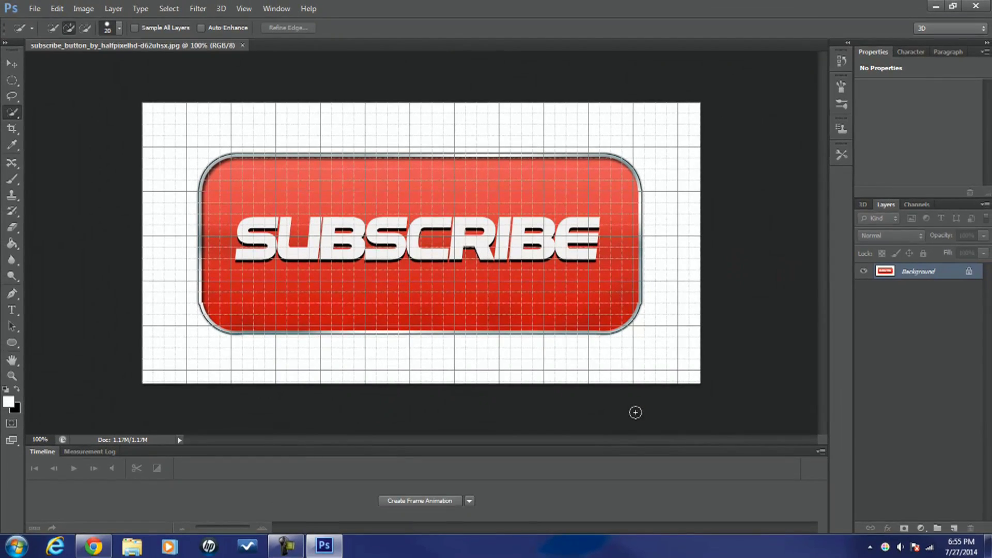
pyautogui.click(247, 10)
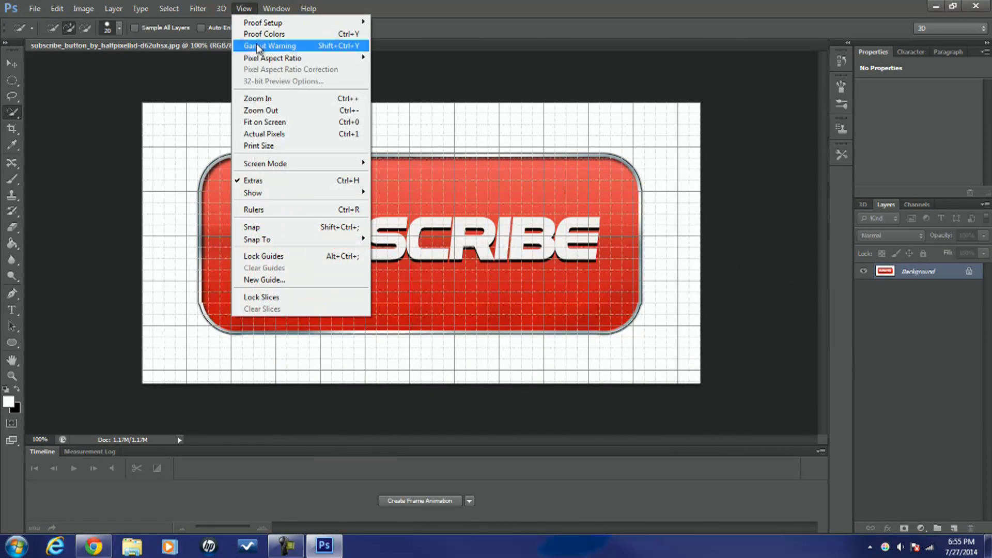
pyautogui.click(256, 179)
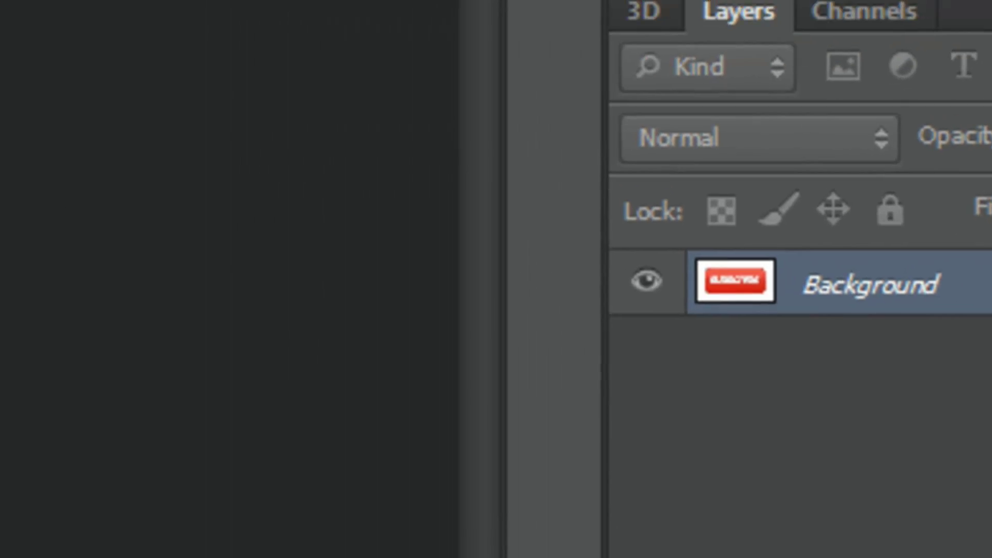
# Step: Convert the locked Background into Layer 0 and switch to the Quick Selection Tool
pyautogui.doubleClick(829, 271)
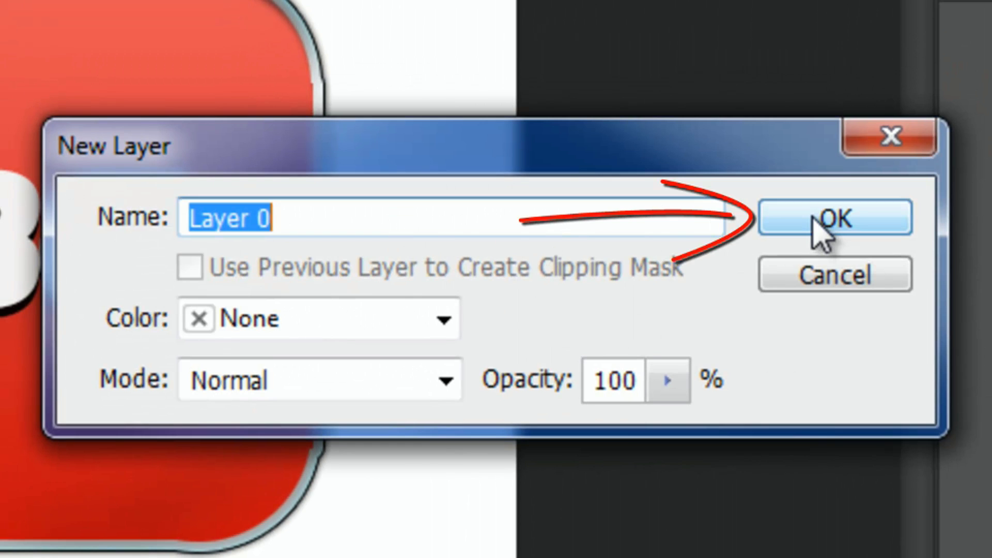
pyautogui.click(822, 230)
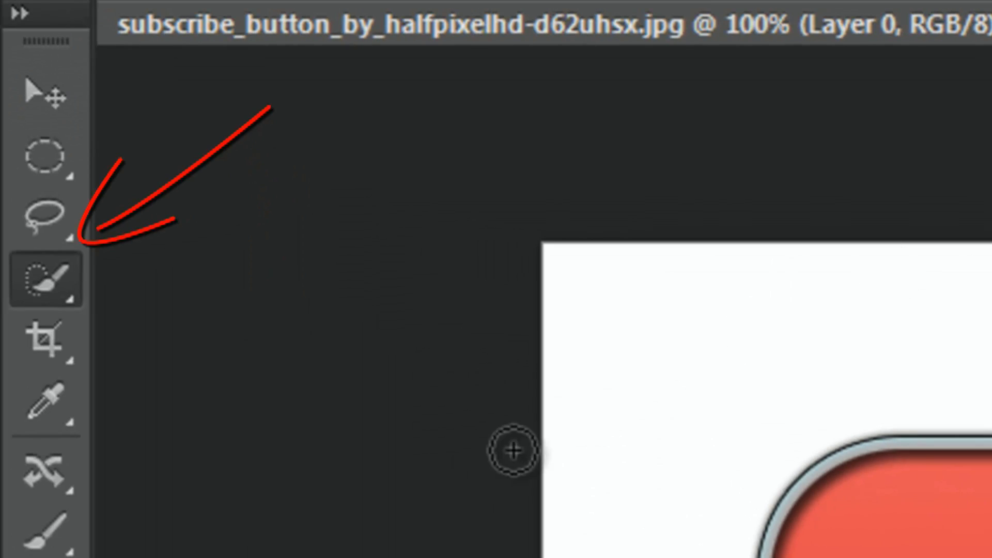
pyautogui.rightClick(53, 294)
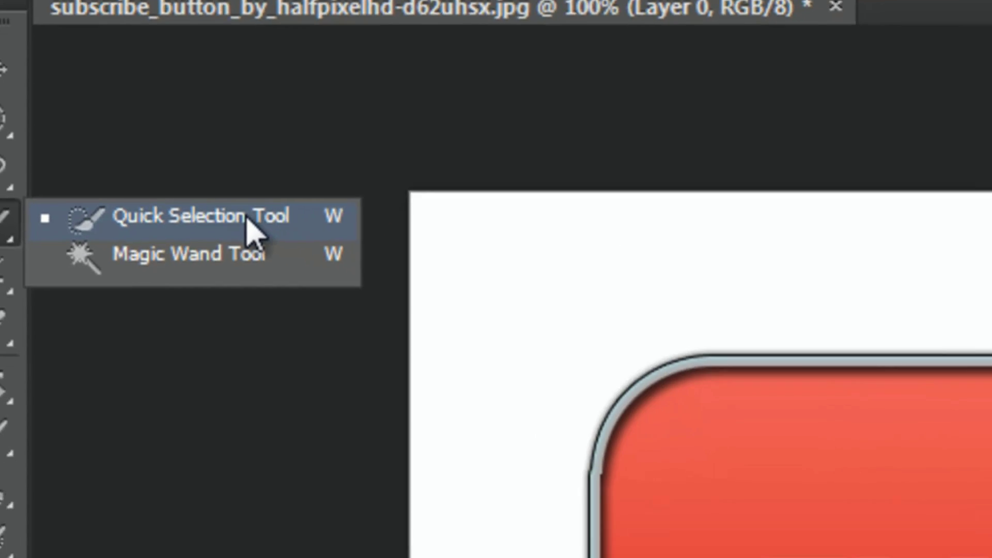
pyautogui.click(350, 275)
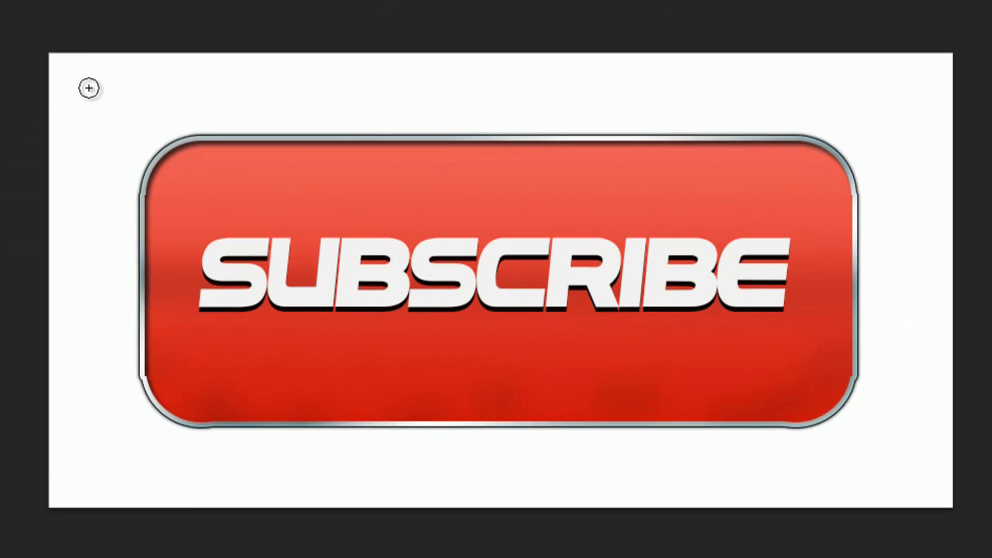
# Step: Select the white background around the button with Quick Selection and delete it
pyautogui.moveTo(144, 76); pyautogui.dragTo(324, 80)
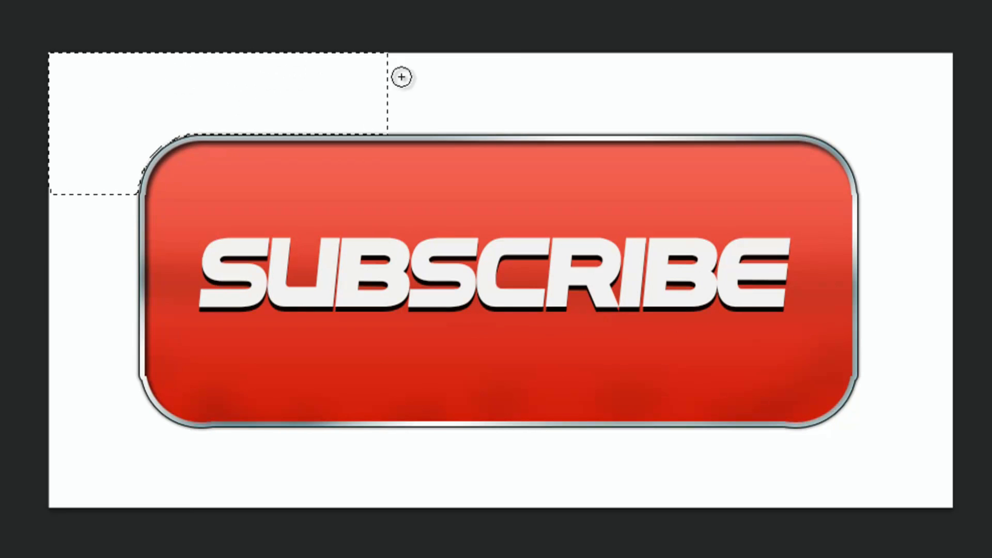
pyautogui.moveTo(828, 72)
pyautogui.mouseDown()
pyautogui.moveTo(909, 88)
pyautogui.moveTo(958, 220)
pyautogui.moveTo(956, 347)
pyautogui.mouseUp()
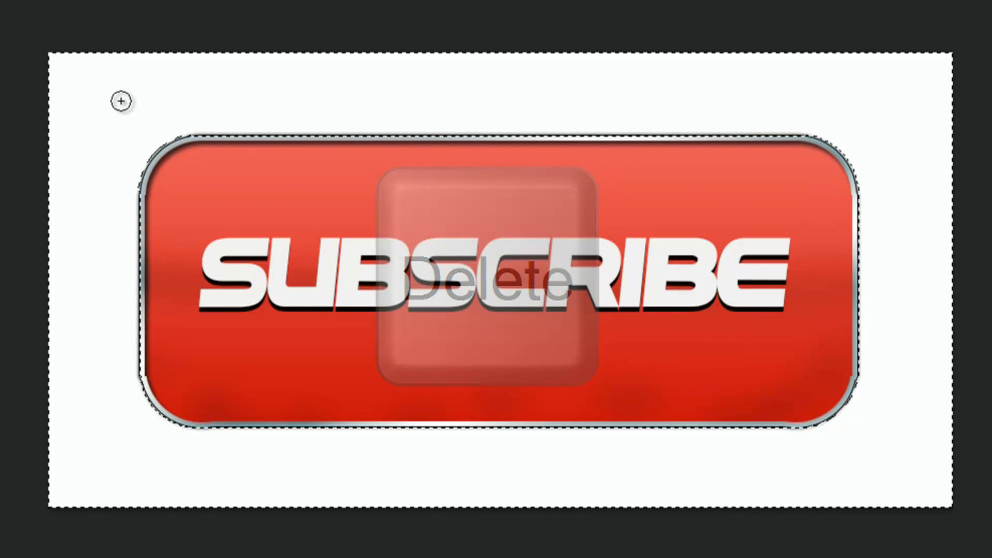
pyautogui.press('Delete')
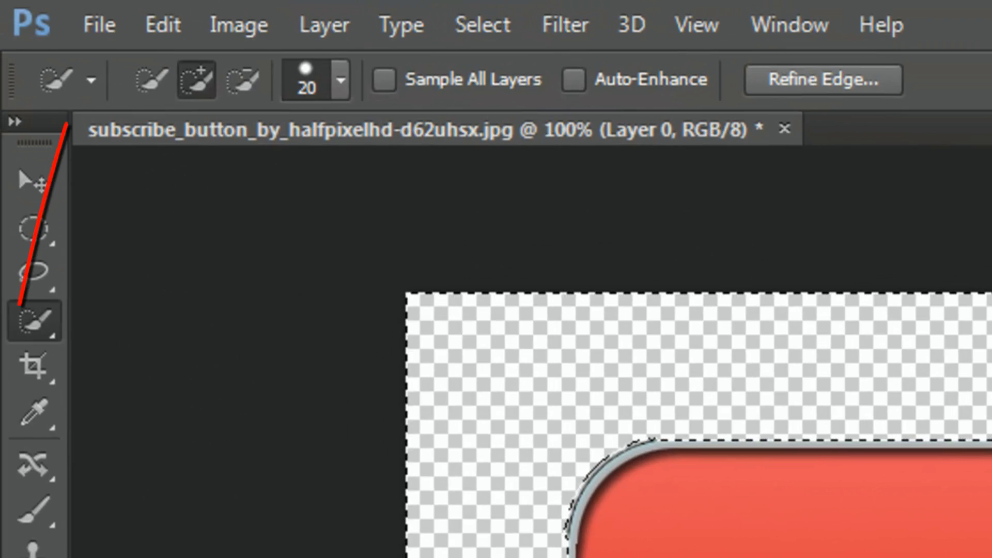
pyautogui.click(106, 30)
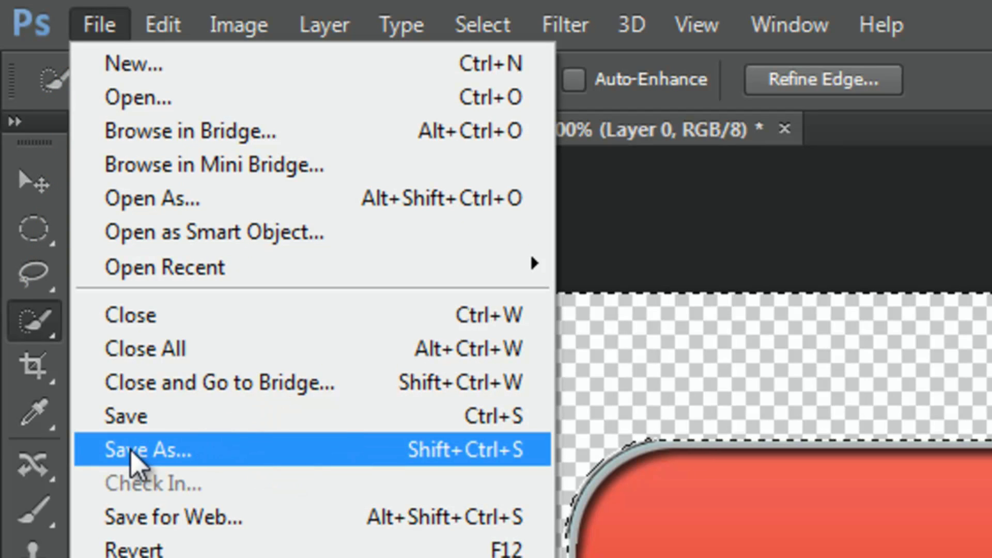
# Step: In Save As, choose PNG format and shorten the file name to subscribe2
pyautogui.click(135, 461)
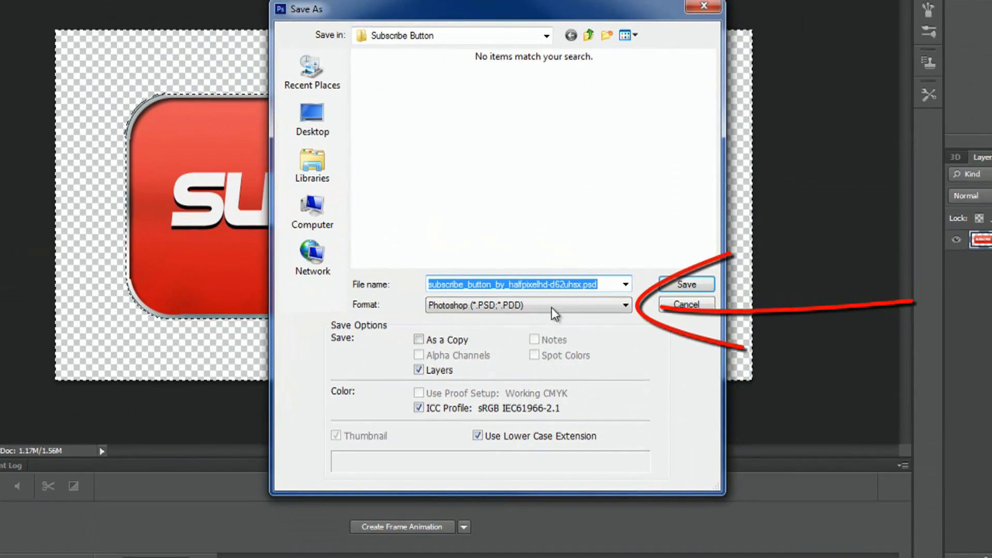
pyautogui.click(627, 307)
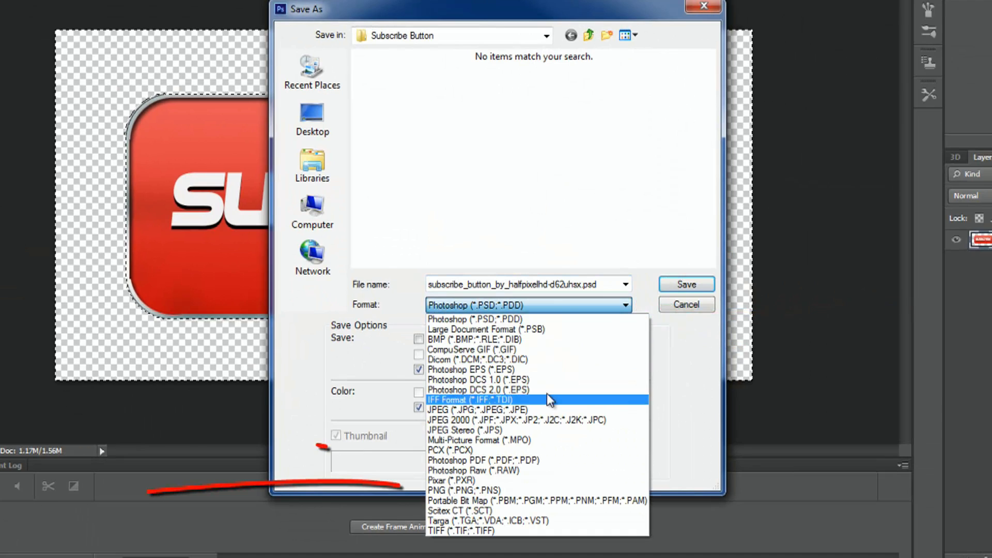
pyautogui.click(488, 490)
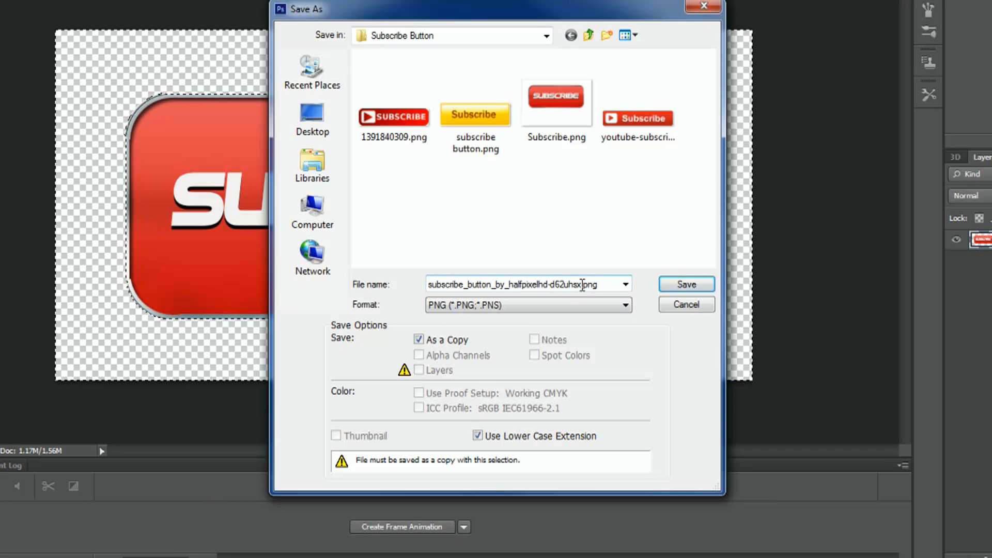
pyautogui.doubleClick(507, 284)
pyautogui.click(591, 284)
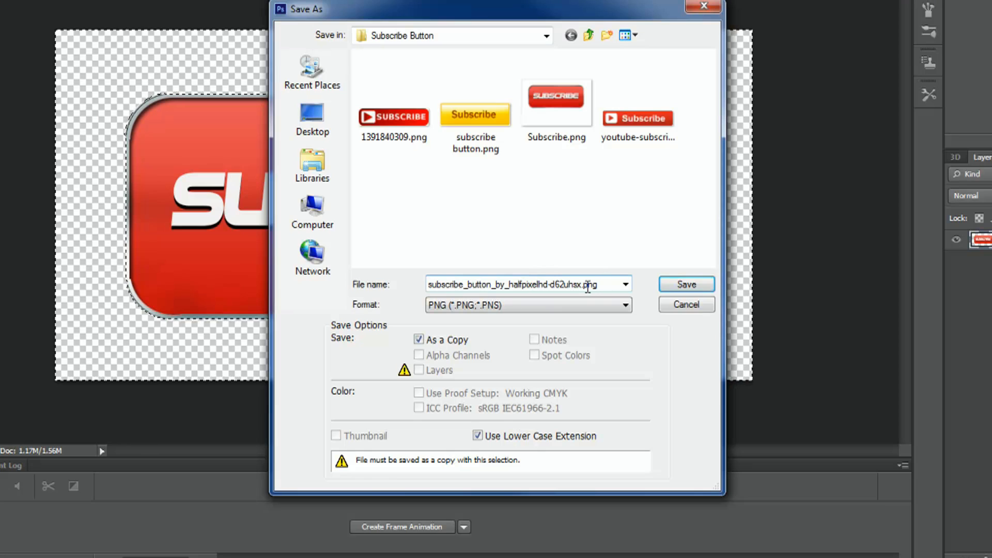
pyautogui.moveTo(580, 284); pyautogui.dragTo(463, 286)
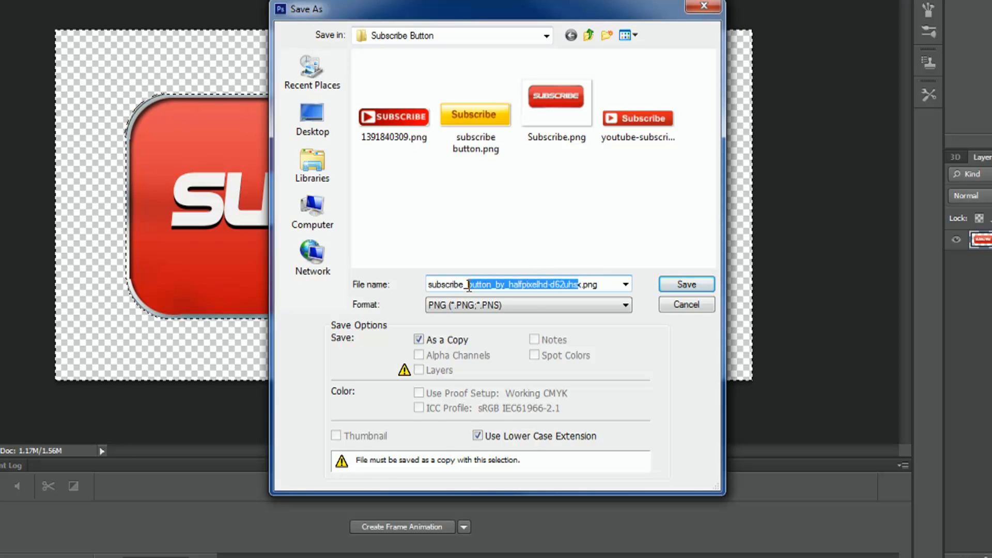
pyautogui.press('BackSpace')
pyautogui.press('BackSpace')
pyautogui.press('BackSpace')
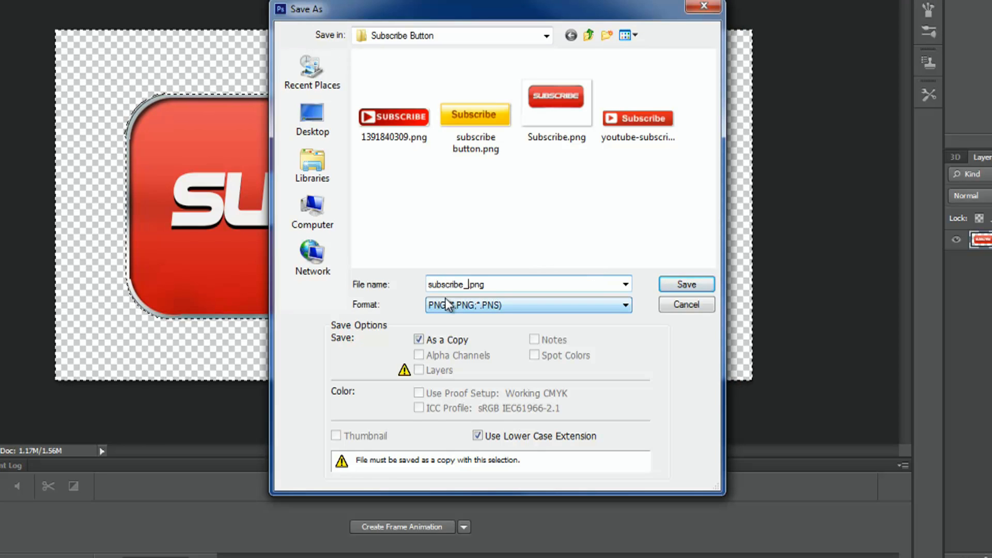
pyautogui.write('2')
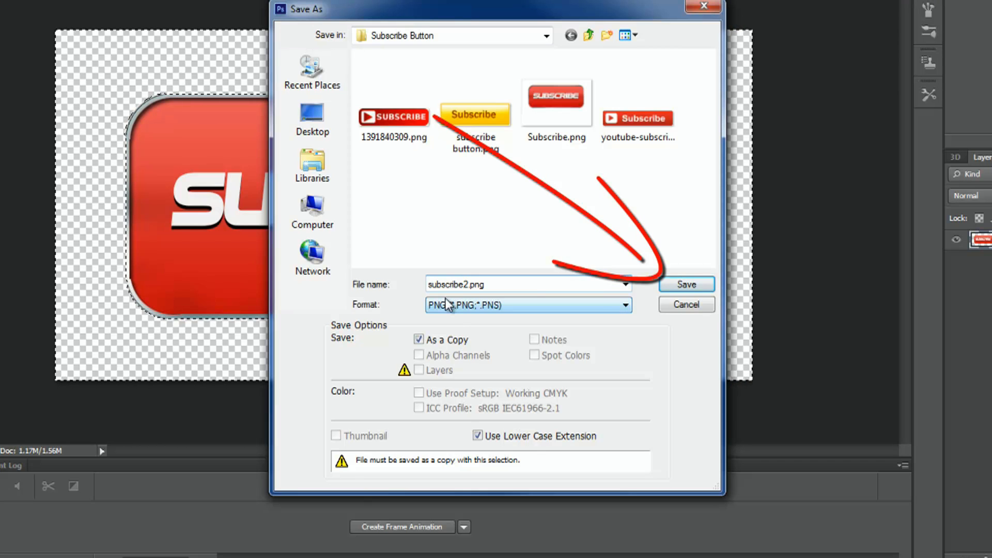
# Step: Save subscribe2.png with default PNG options, then quit Photoshop without saving the original
pyautogui.click(692, 283)
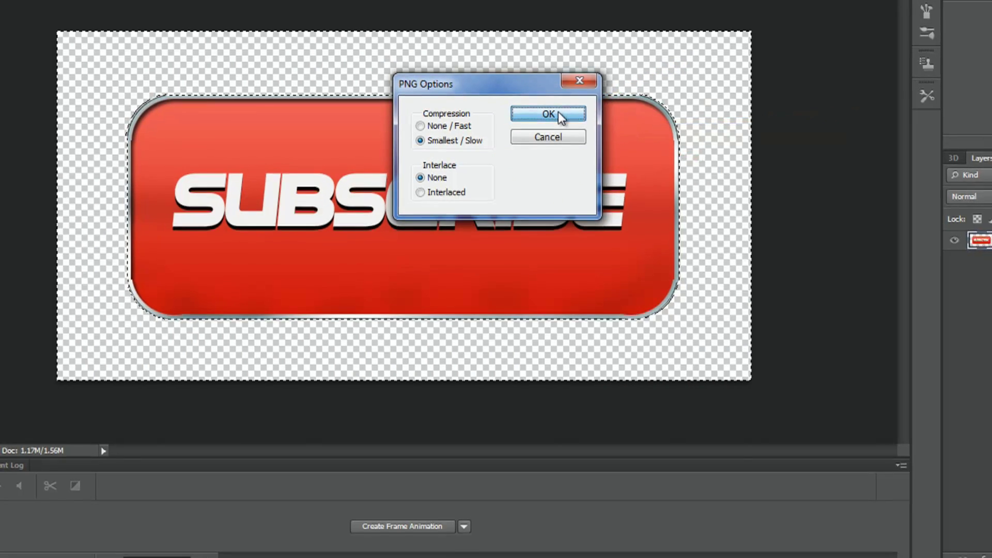
pyautogui.click(558, 111)
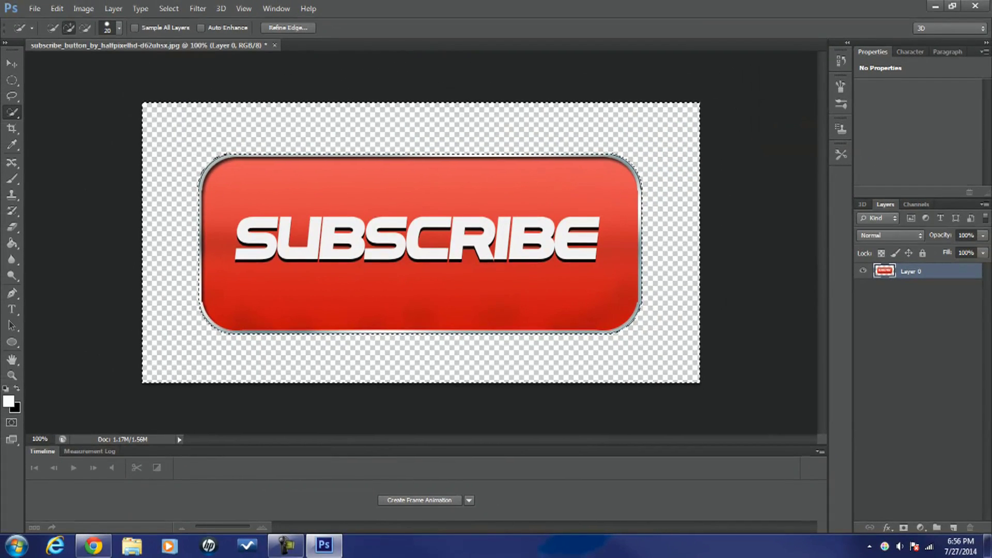
pyautogui.click(974, 6)
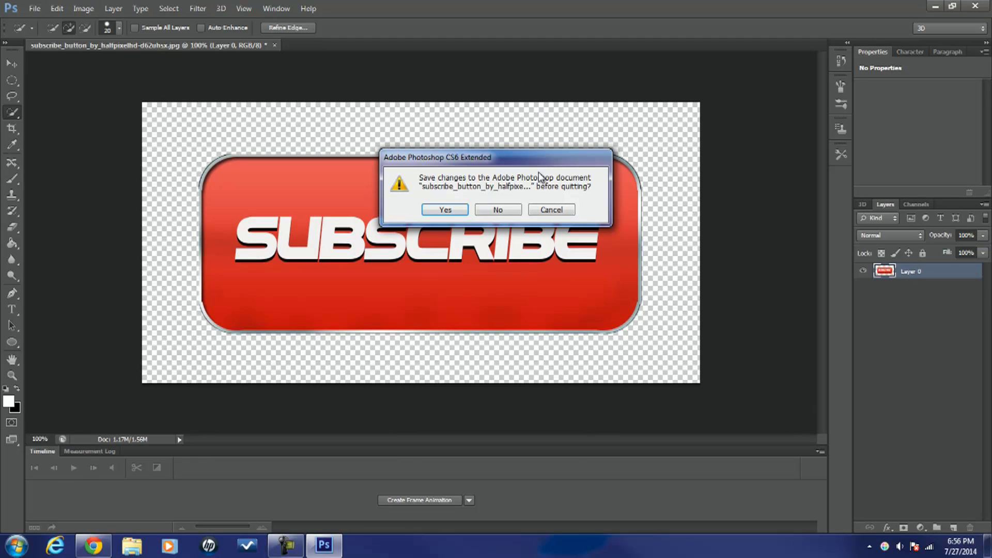
pyautogui.click(498, 210)
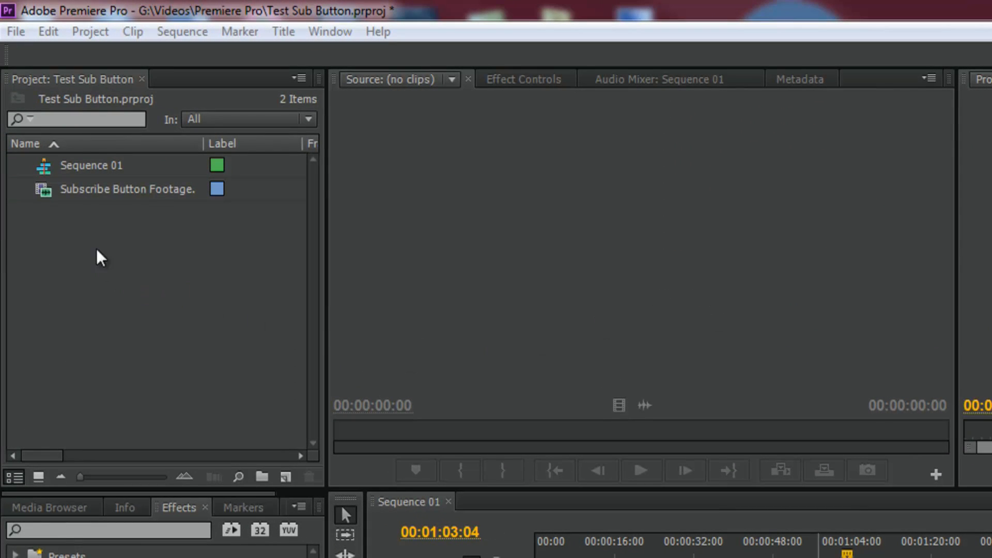
# Step: Import Subscribe.png into the Test Sub Button project from the Project panel
pyautogui.click(100, 274)
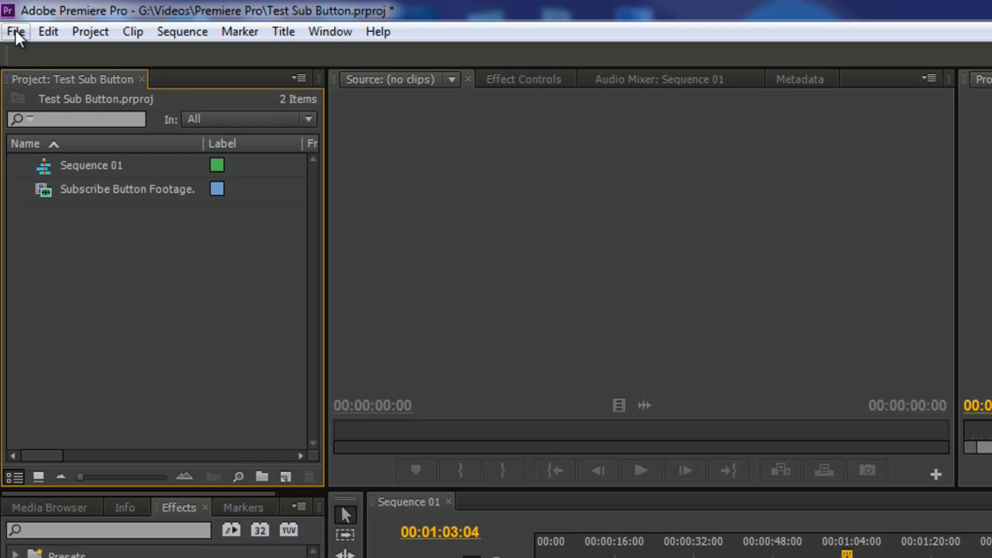
pyautogui.rightClick(114, 285)
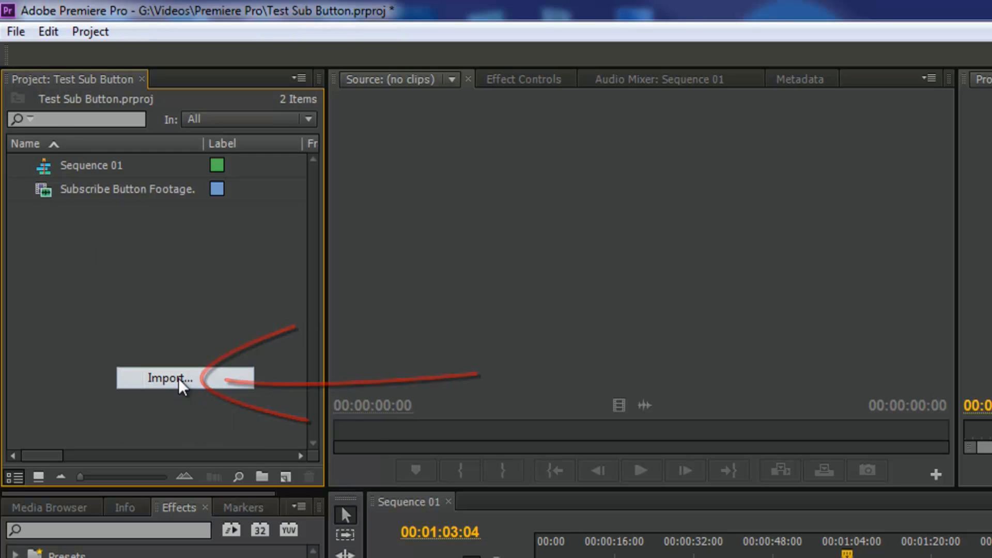
pyautogui.click(179, 378)
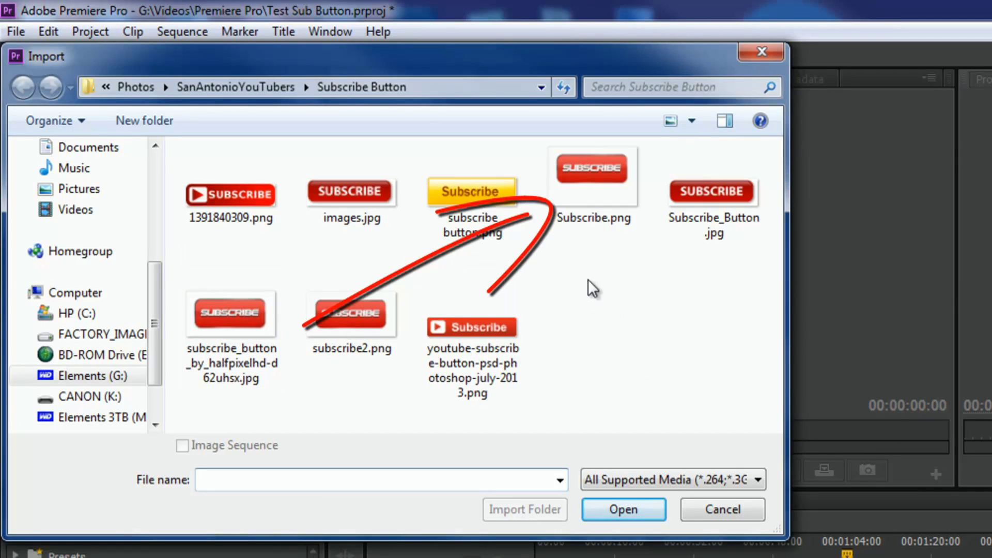
pyautogui.click(581, 179)
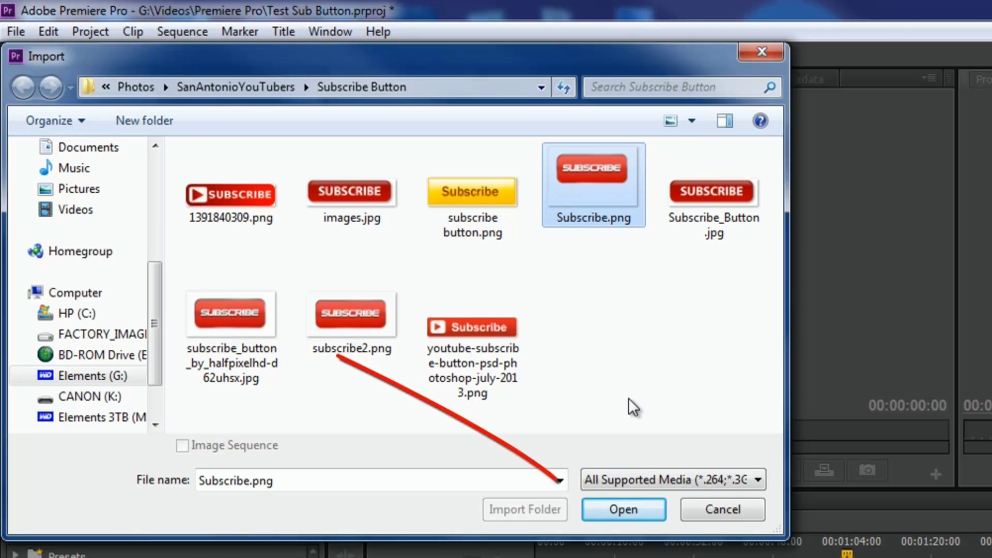
pyautogui.click(615, 509)
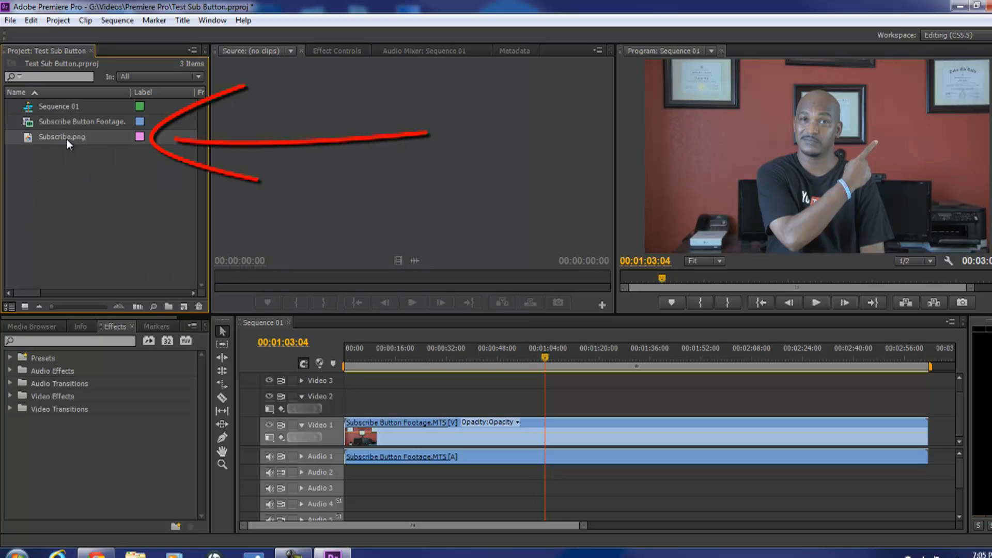
# Step: Place Subscribe.png on Video 2 above the footage and select the clip
pyautogui.moveTo(66, 138)
pyautogui.mouseDown()
pyautogui.moveTo(240, 299)
pyautogui.moveTo(393, 400)
pyautogui.moveTo(543, 413)
pyautogui.mouseUp()
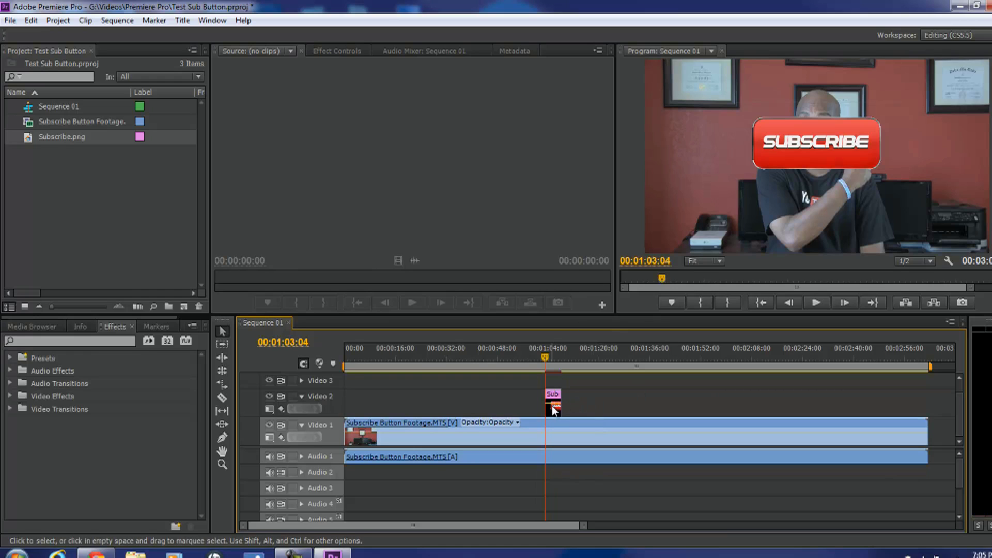
pyautogui.click(555, 409)
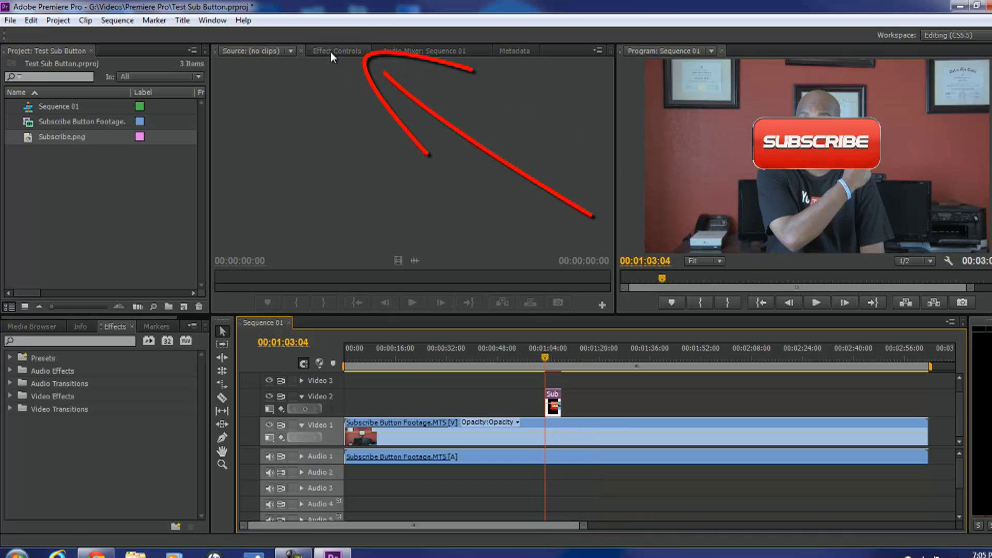
# Step: In Motion settings, scale the SUBSCRIBE graphic to 67% and position it at 1550, 440
pyautogui.click(358, 52)
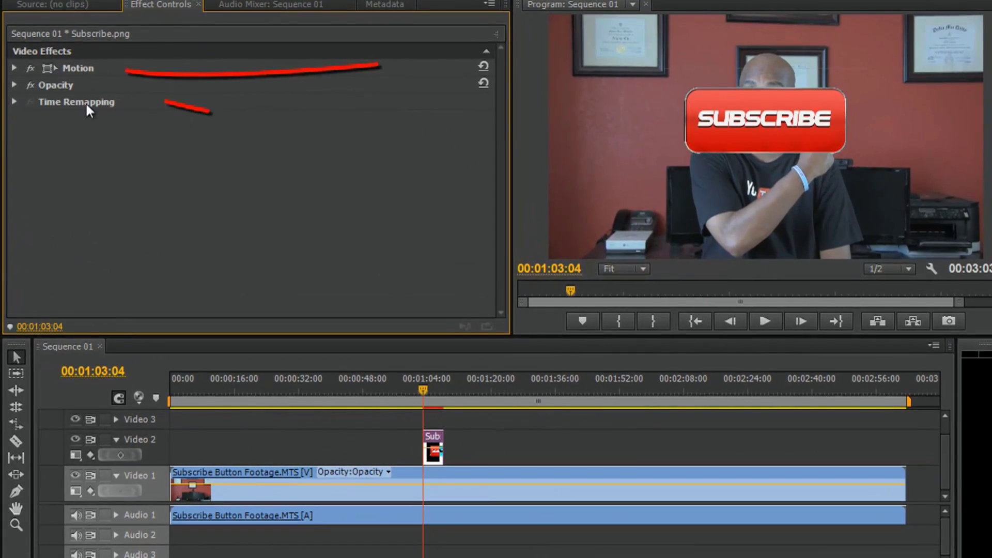
pyautogui.click(13, 68)
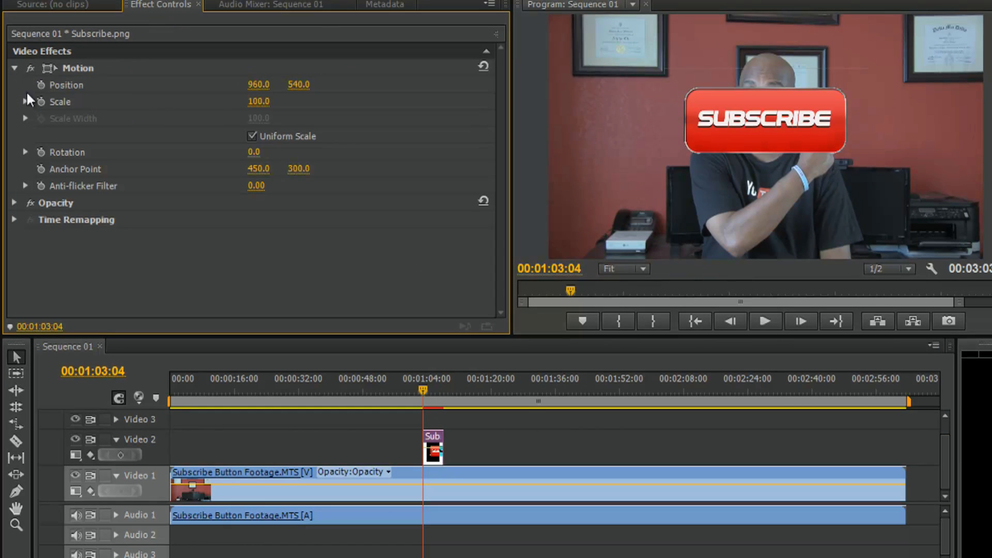
pyautogui.moveTo(258, 88); pyautogui.dragTo(122, 87)
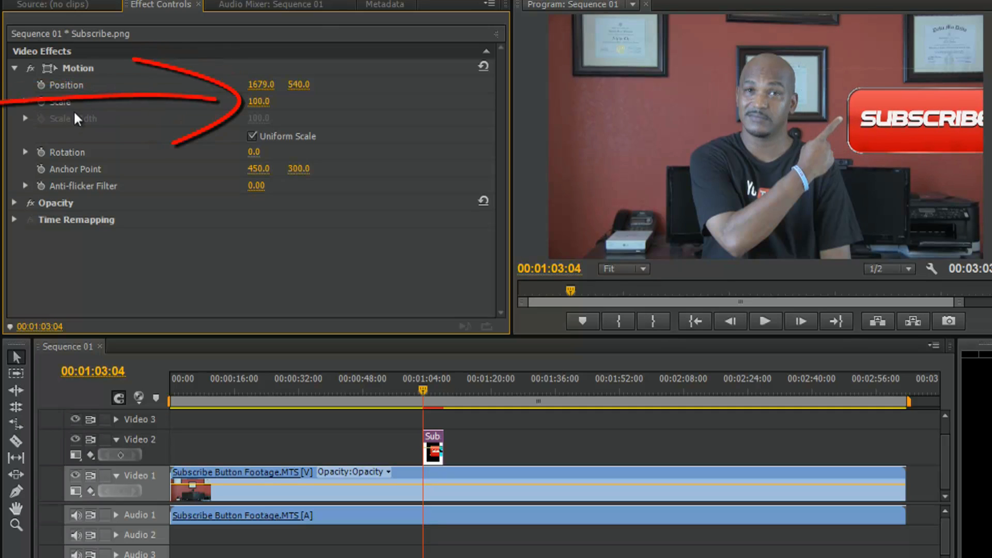
pyautogui.moveTo(254, 102); pyautogui.dragTo(241, 108)
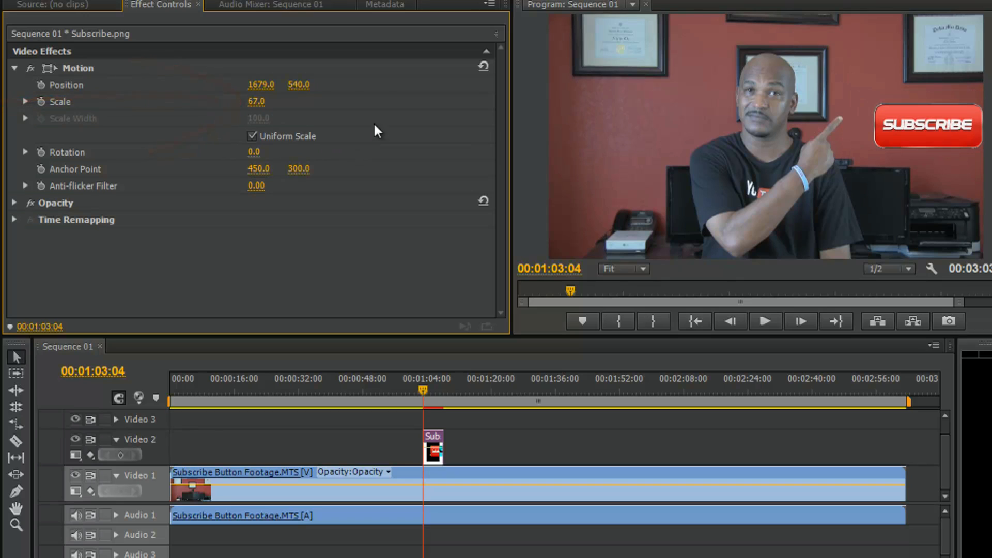
pyautogui.moveTo(265, 92); pyautogui.dragTo(162, 95)
pyautogui.moveTo(298, 86); pyautogui.dragTo(192, 95)
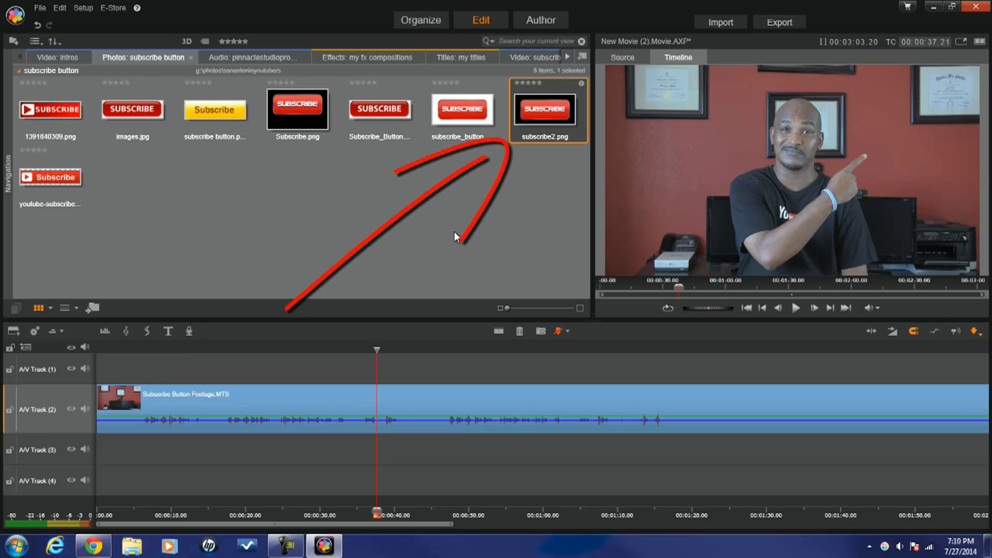
# Step: Drop subscribe2.png onto A/V Track (1) above the footage near 00:00:38
pyautogui.moveTo(552, 107); pyautogui.dragTo(380, 367)
pyautogui.moveTo(383, 371); pyautogui.dragTo(382, 370)
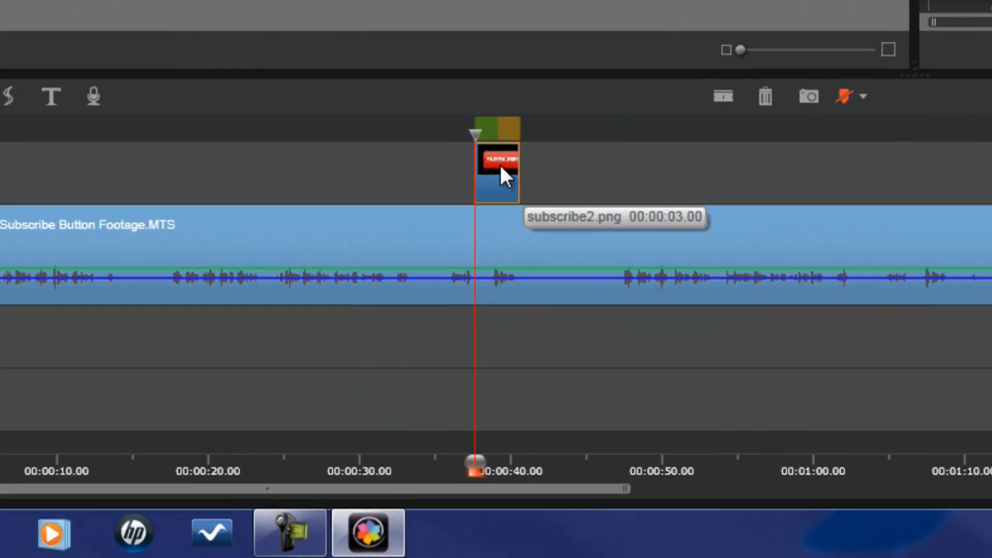
# Step: Apply 2D Editor Advanced from the 2D-3D effects to the subscribe2.png clip
pyautogui.rightClick(389, 365)
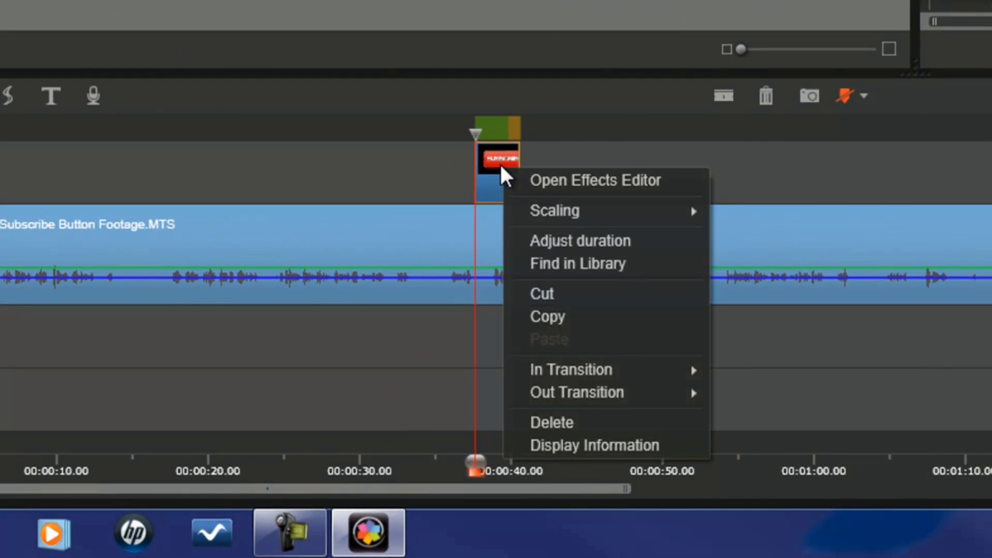
pyautogui.click(594, 183)
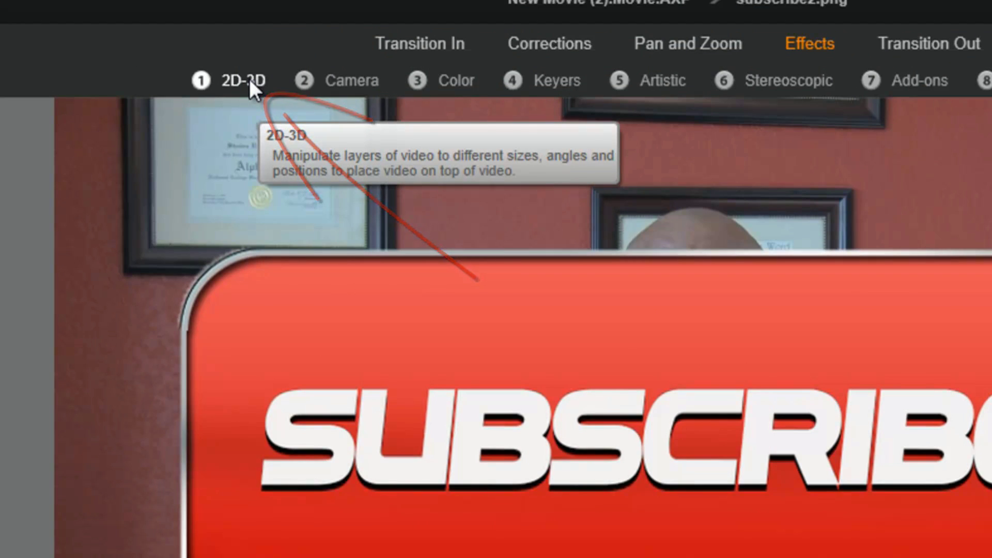
pyautogui.click(249, 78)
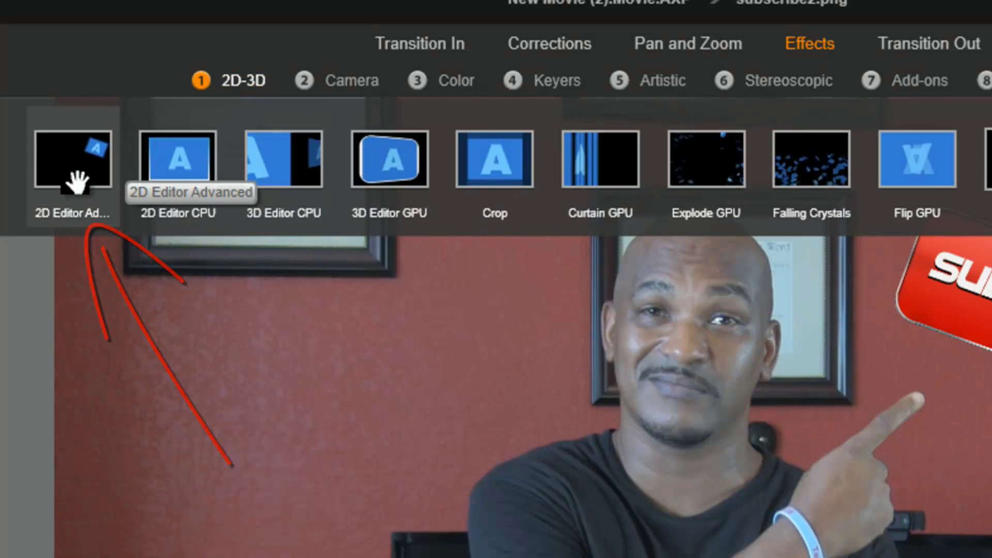
pyautogui.click(76, 182)
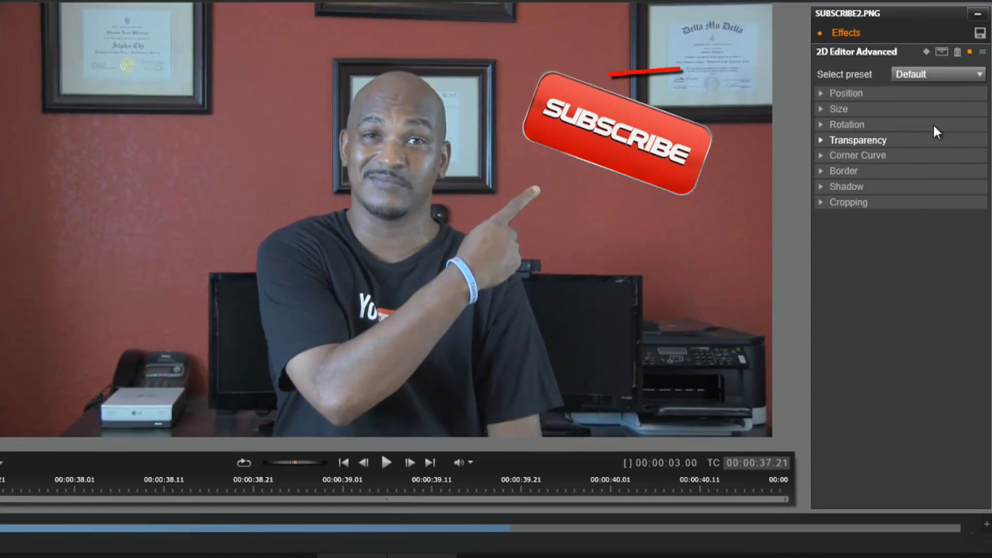
# Step: Switch the effect to No Preset and set the overlay size to 35%
pyautogui.click(980, 75)
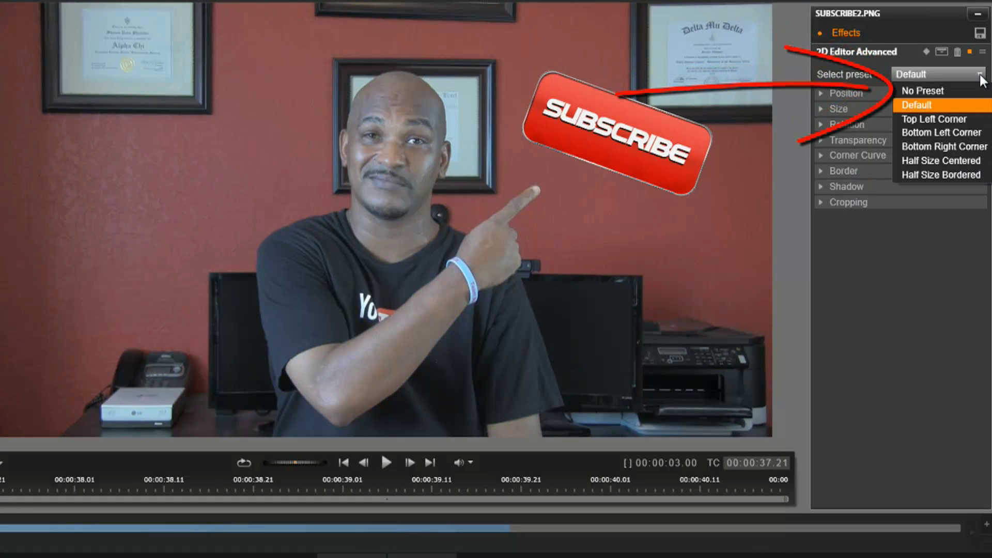
pyautogui.click(969, 90)
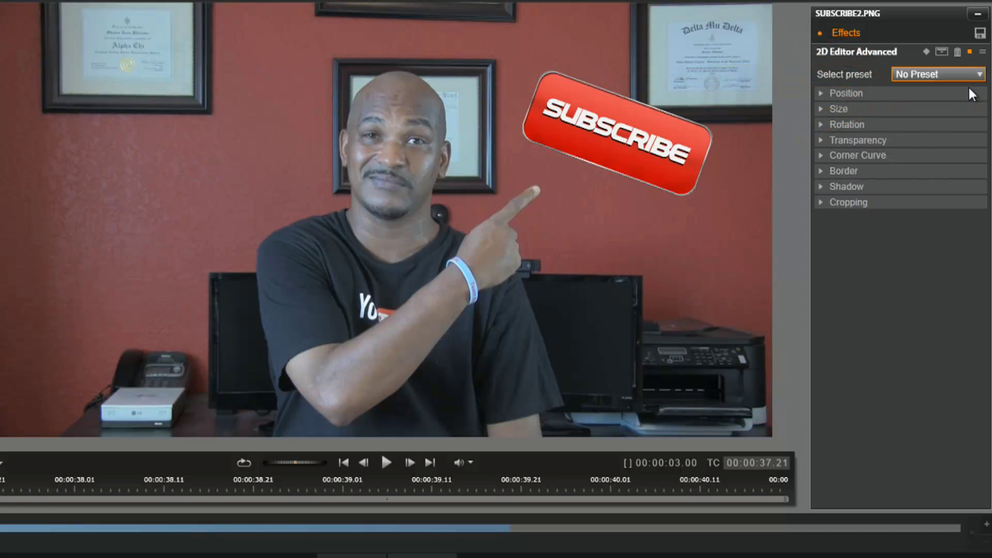
pyautogui.click(820, 108)
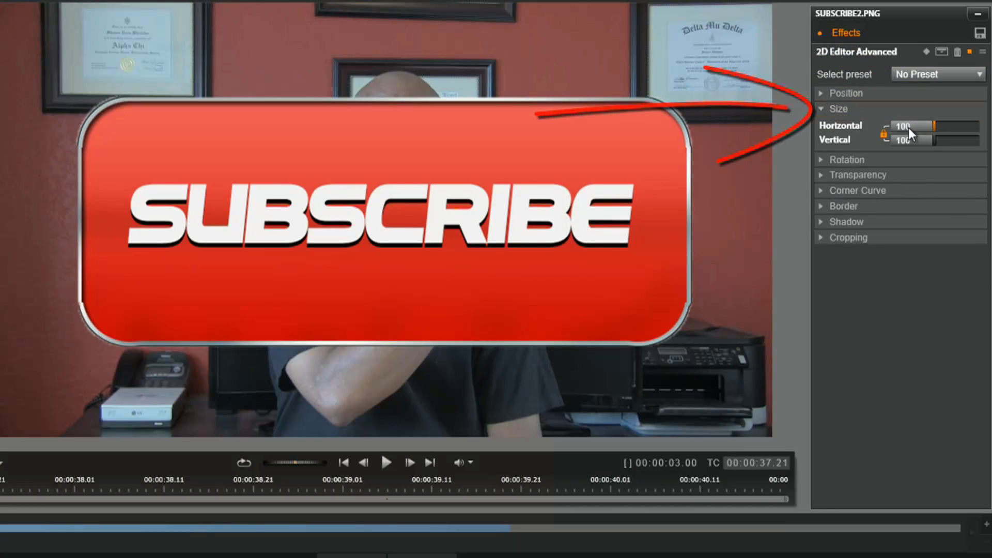
pyautogui.click(908, 128)
pyautogui.write('50')
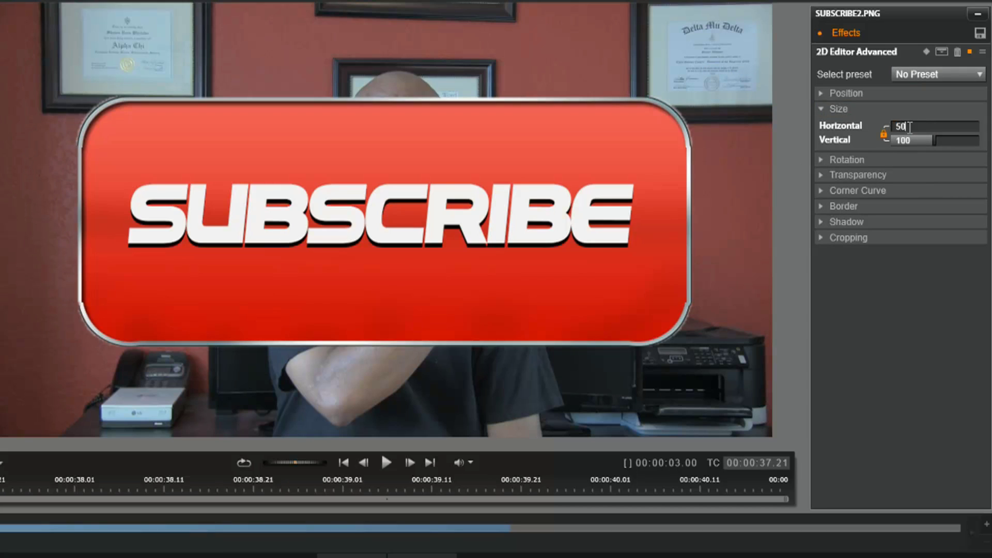
pyautogui.press('Return')
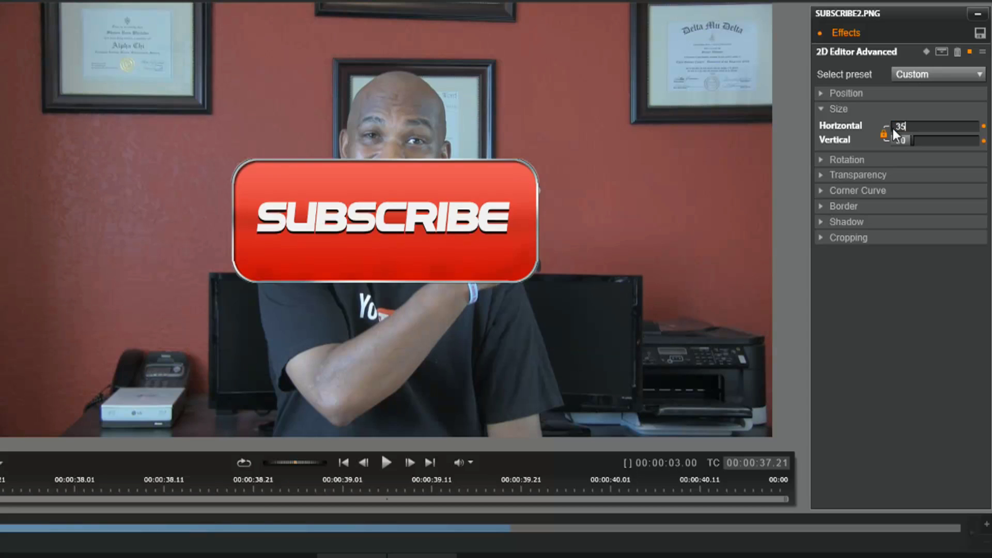
pyautogui.press('Return')
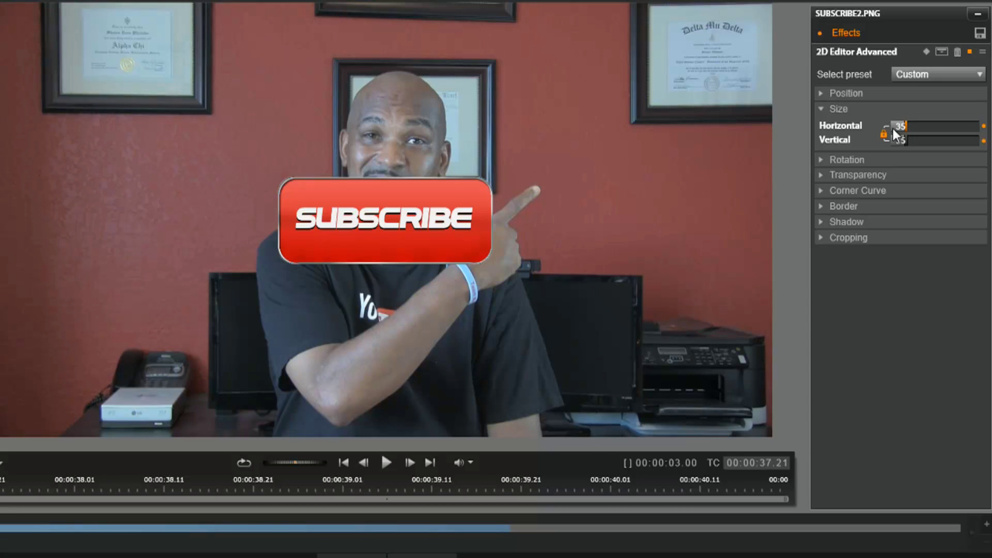
# Step: Position the overlay at about 34.6 horizontal, 10.2 vertical, and accept the effect
pyautogui.click(821, 93)
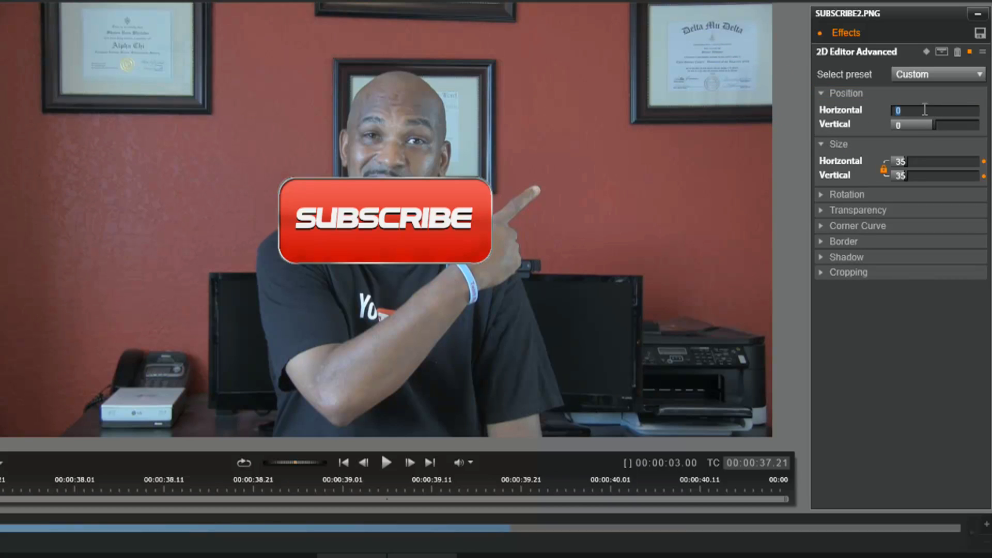
pyautogui.write('20')
pyautogui.press('Return')
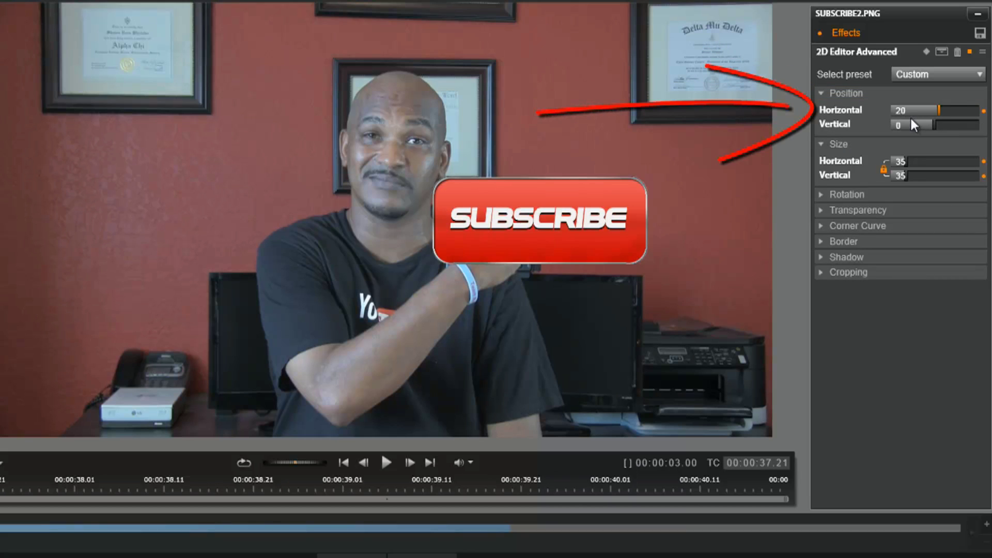
pyautogui.write('40')
pyautogui.press('Return')
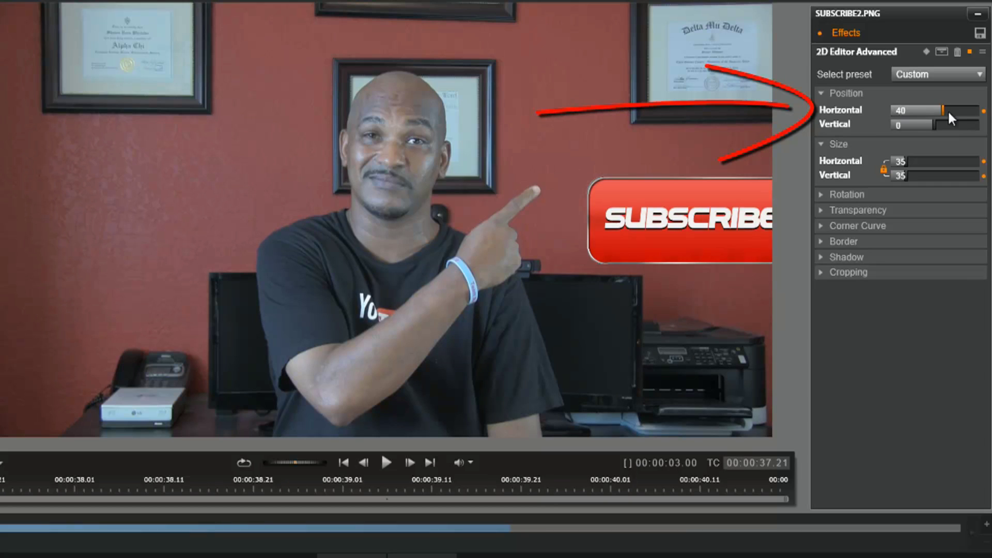
pyautogui.moveTo(948, 110); pyautogui.dragTo(940, 124)
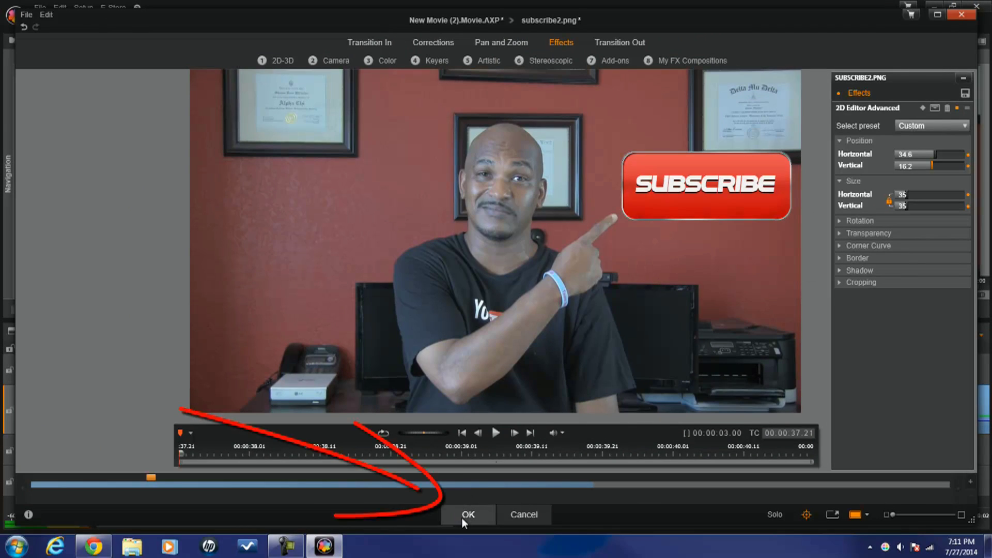
pyautogui.click(462, 517)
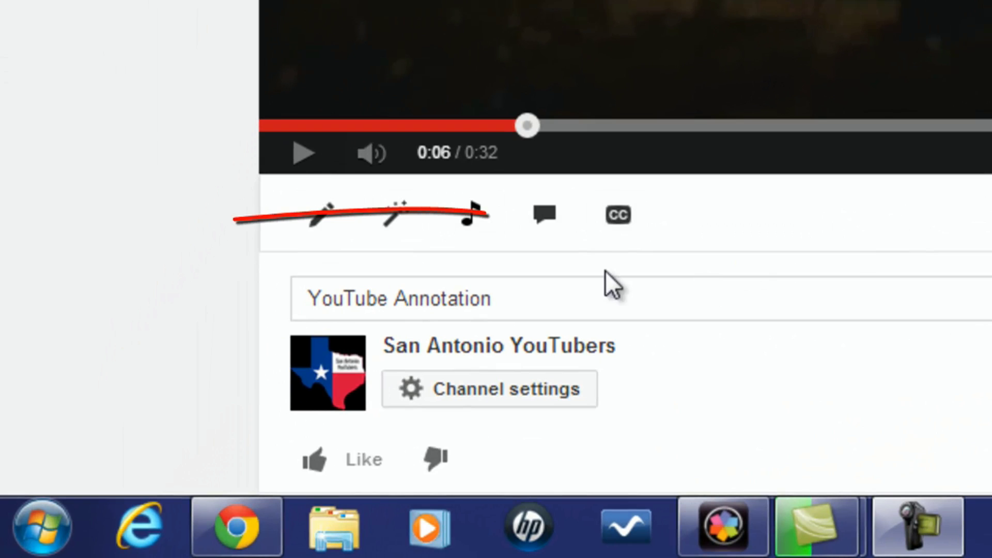
# Step: Open the Creator Studio Annotations editor for the 'YouTube Annotation' video
pyautogui.click(544, 221)
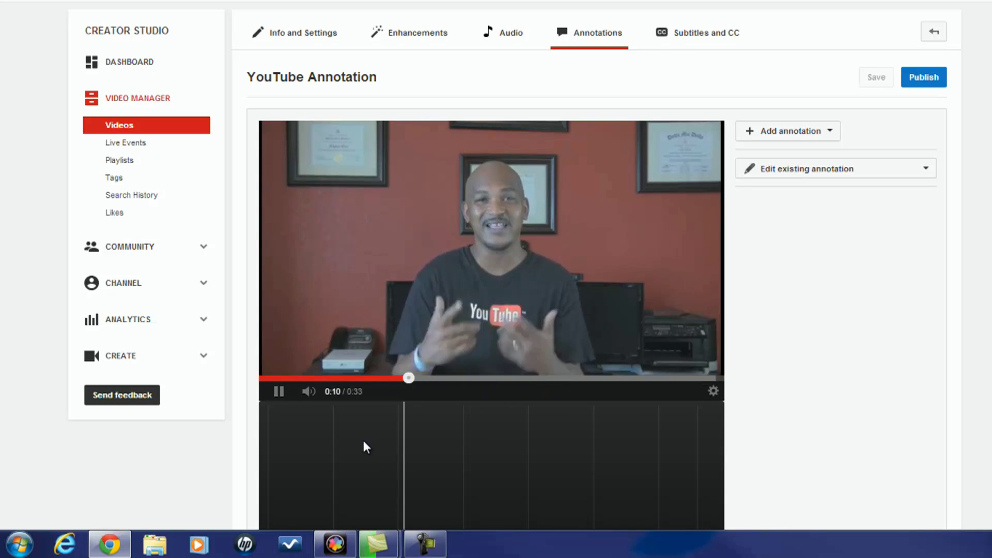
# Step: Mute and pause the video at 0:24 on the SUBSCRIBE button, then show the Add annotation list
pyautogui.click(309, 393)
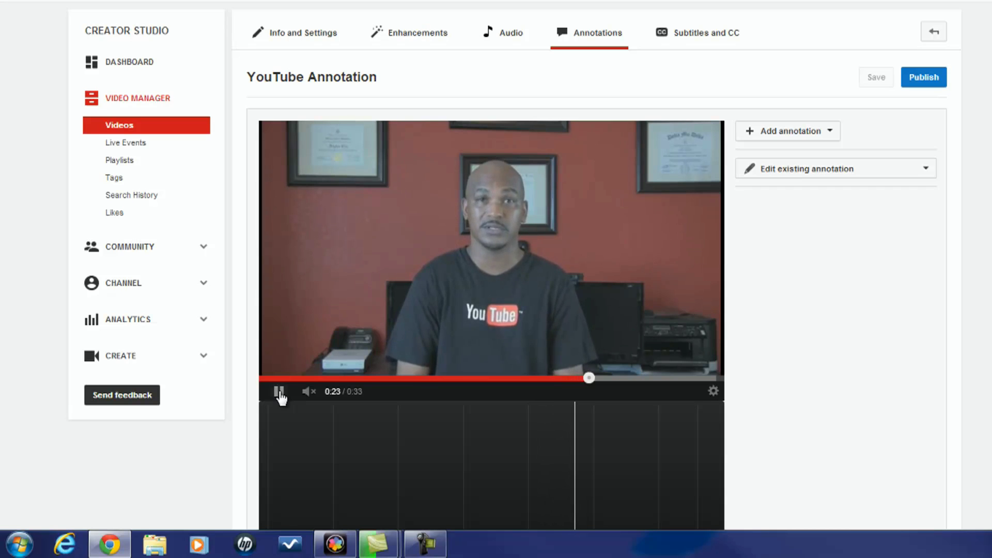
pyautogui.click(279, 392)
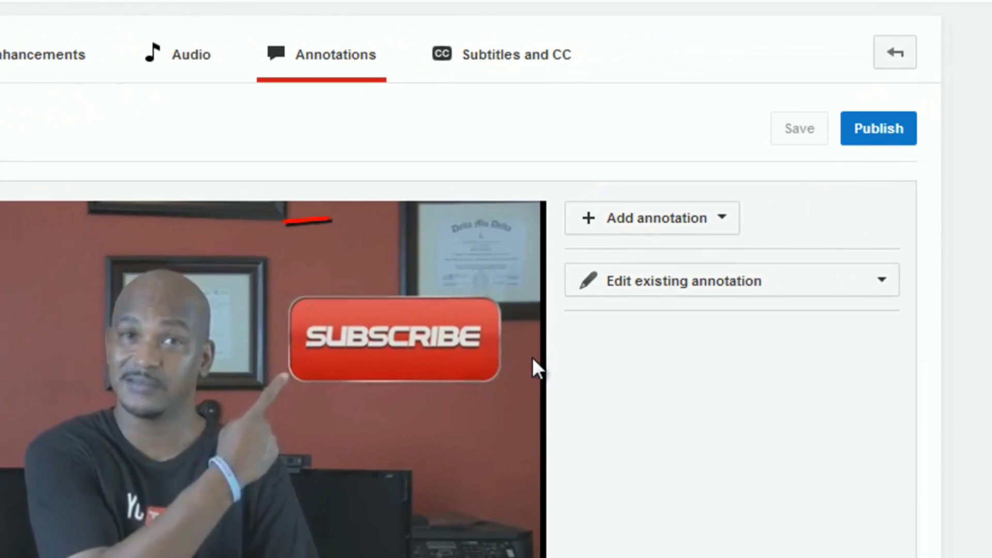
pyautogui.click(637, 226)
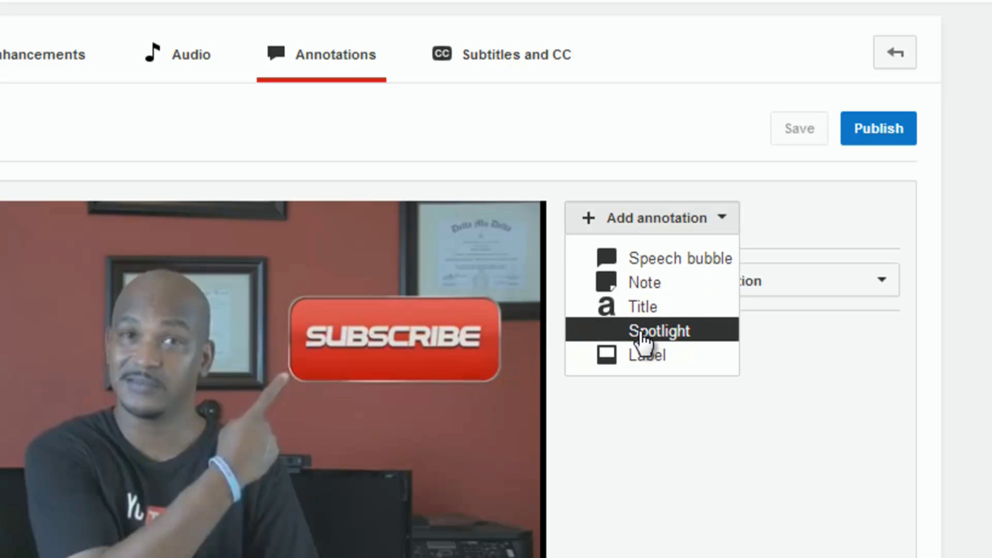
# Step: Add a Spotlight annotation at 0:00:24.5 and resize it to frame the red SUBSCRIBE button
pyautogui.click(640, 333)
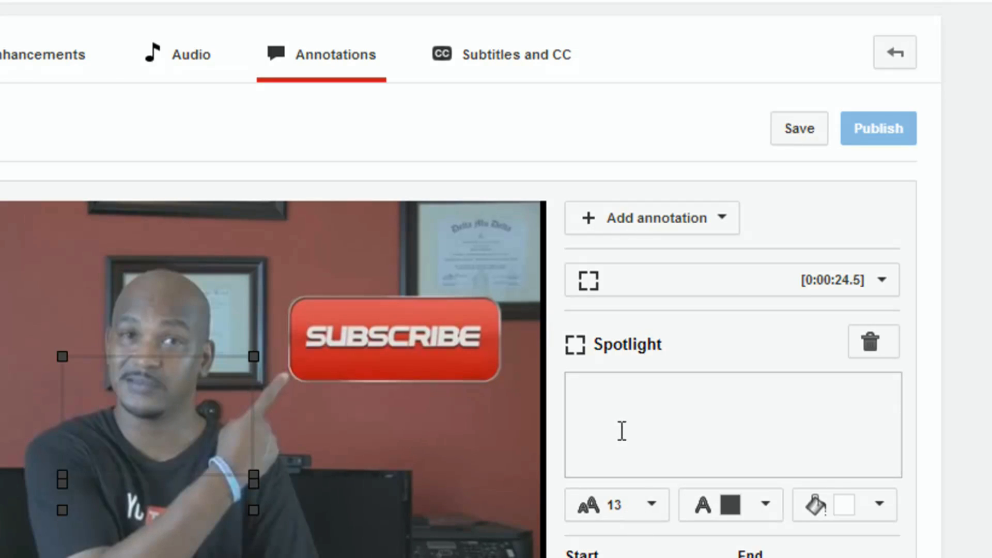
pyautogui.click(627, 403)
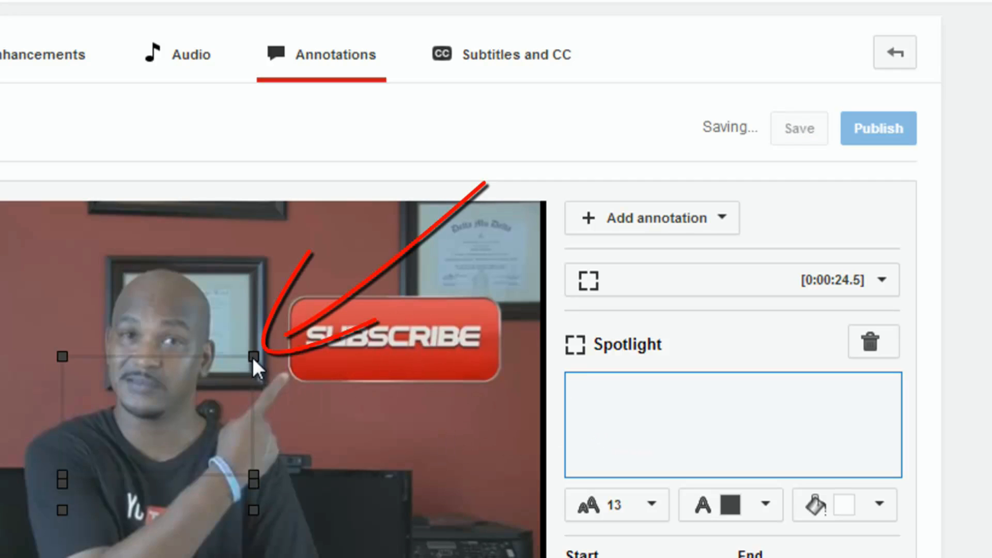
pyautogui.moveTo(252, 358); pyautogui.dragTo(503, 299)
pyautogui.moveTo(62, 475); pyautogui.dragTo(284, 387)
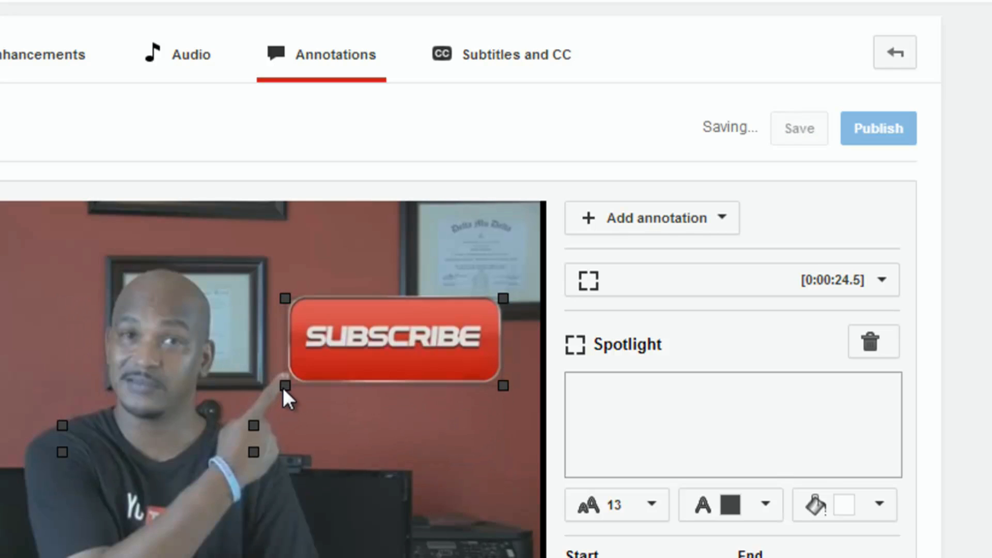
# Step: Set the spotlight's end time to 0:00:33.0
pyautogui.click(283, 386)
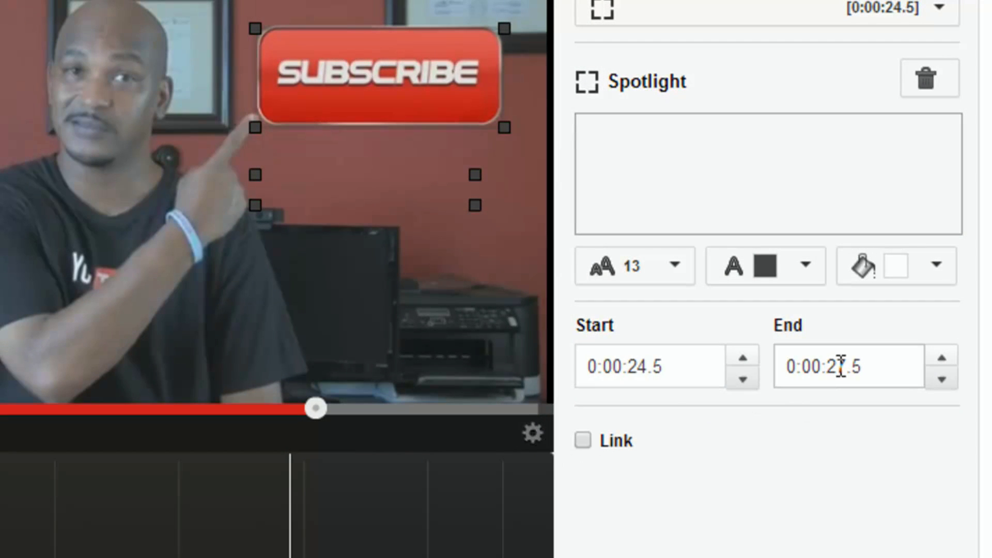
pyautogui.doubleClick(841, 367)
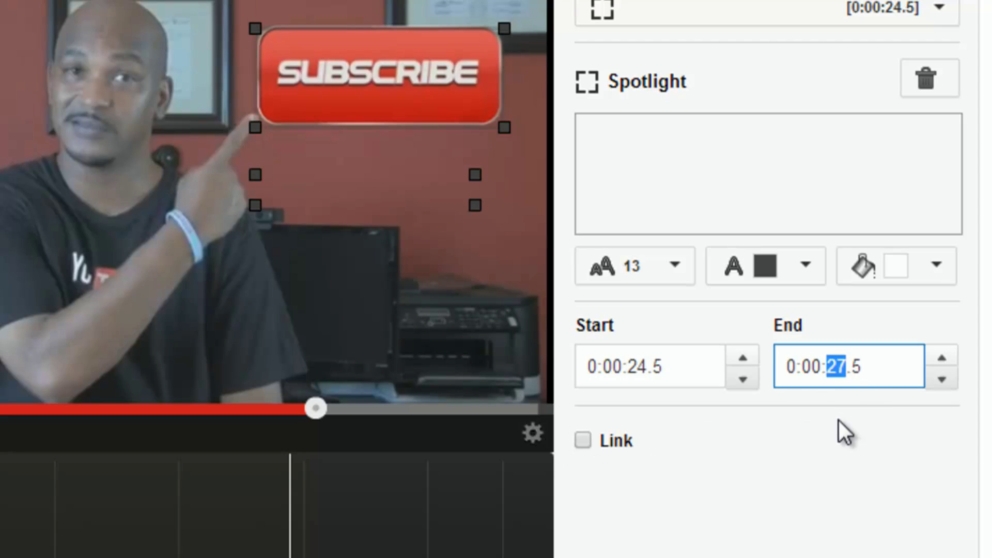
pyautogui.write('33')
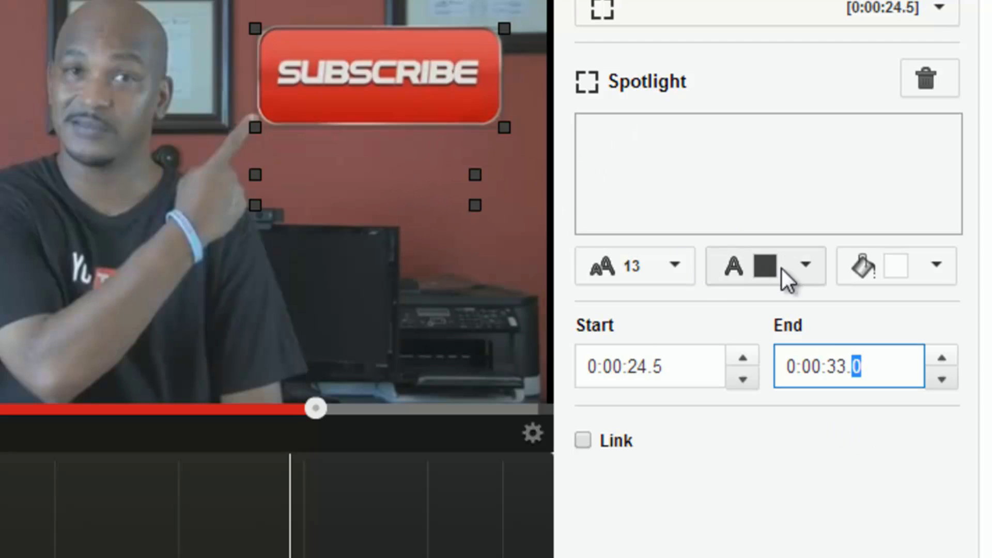
pyautogui.click(583, 440)
# Step: Make the spotlight a Subscribe link, enter the channel's user name, and preview the link
pyautogui.click(583, 440)
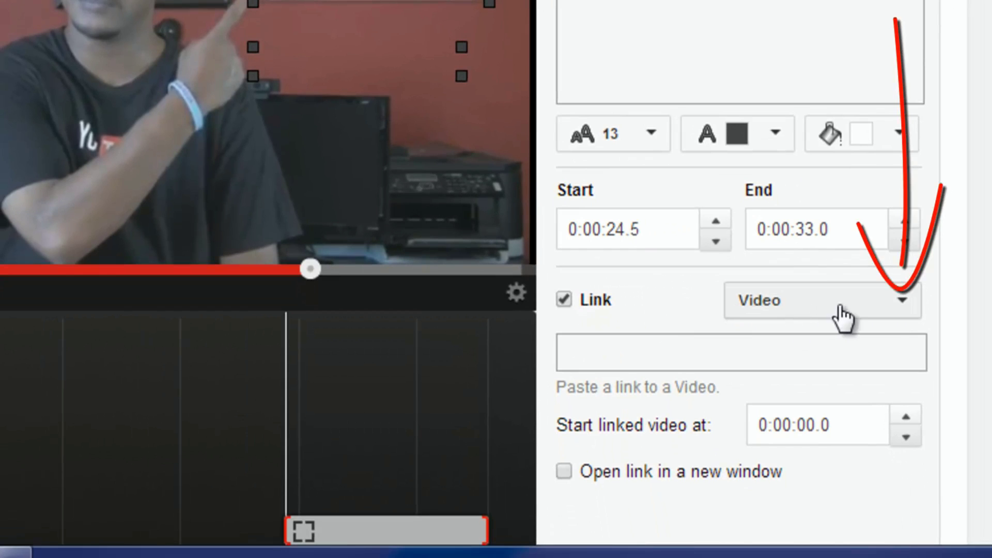
pyautogui.click(902, 305)
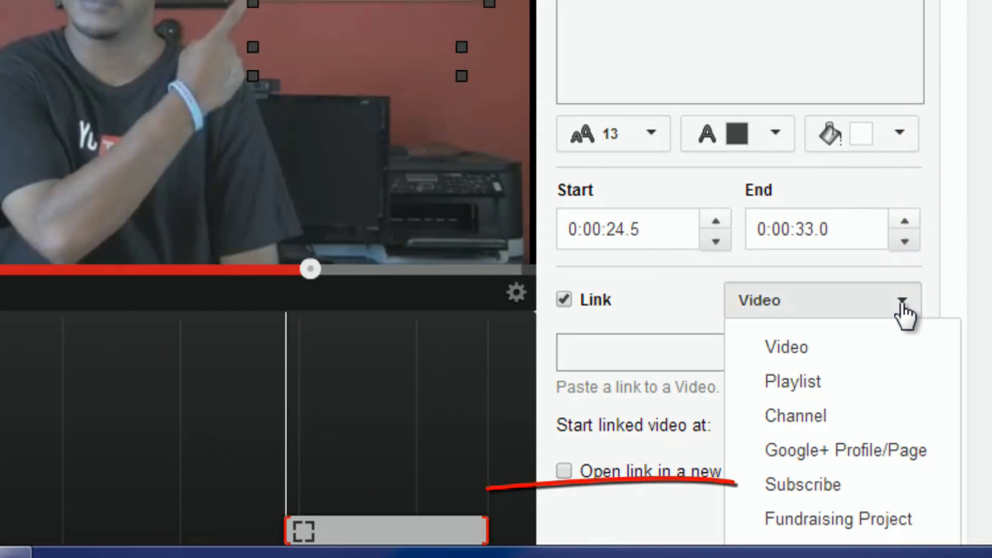
pyautogui.click(838, 485)
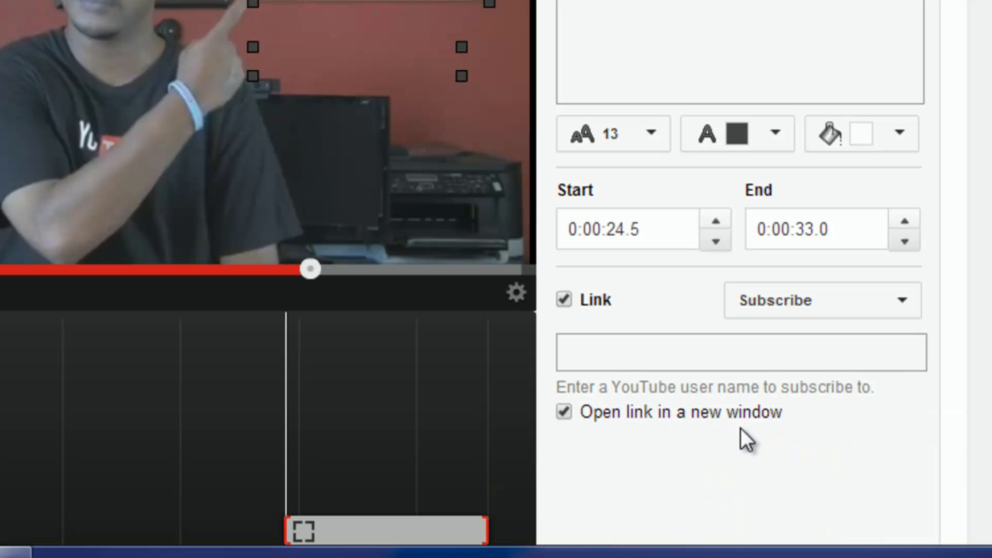
pyautogui.click(603, 354)
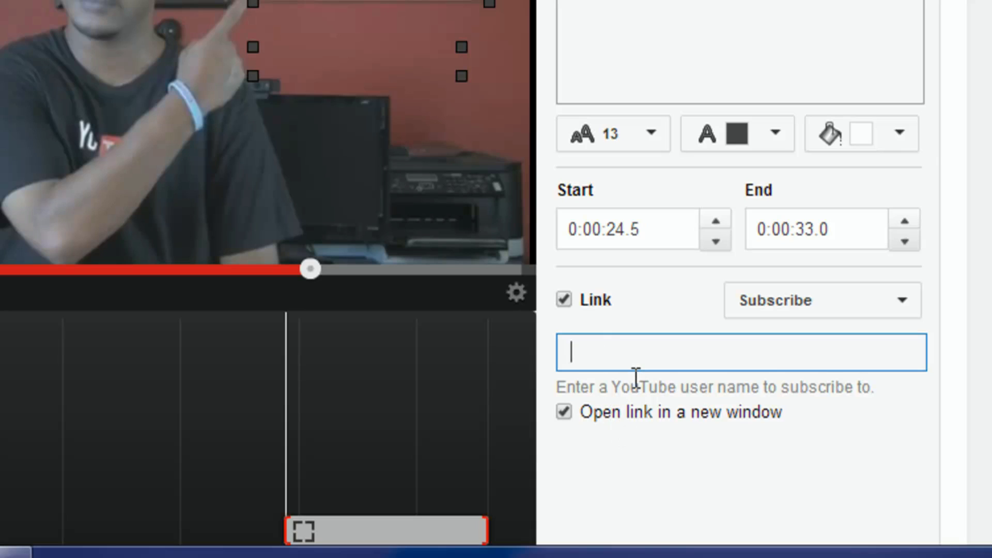
pyautogui.write('sanantonioyou')
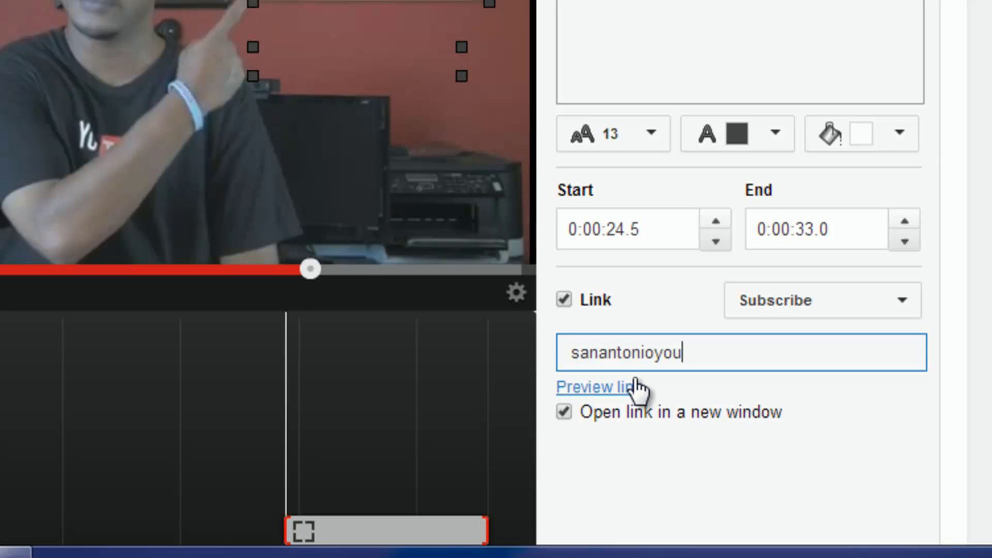
pyautogui.write('2bers')
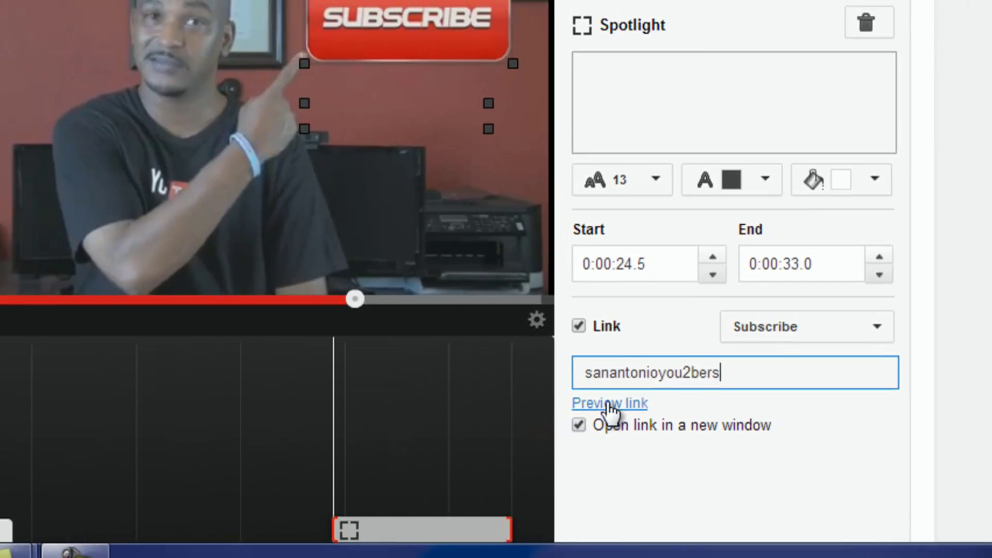
pyautogui.click(608, 404)
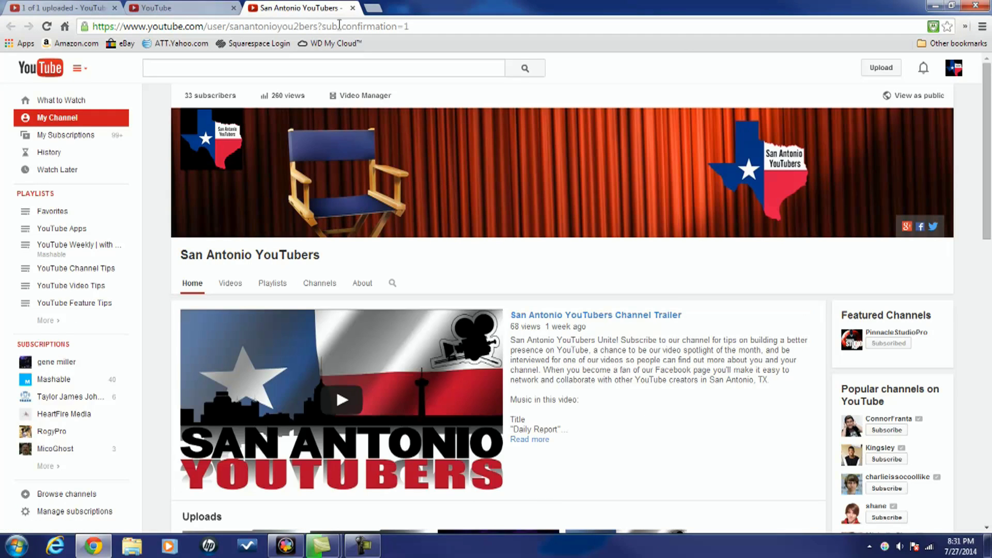
# Step: Close the channel preview tab and publish the Subscribe spotlight annotation on 'YouTube Annotation'
pyautogui.click(352, 9)
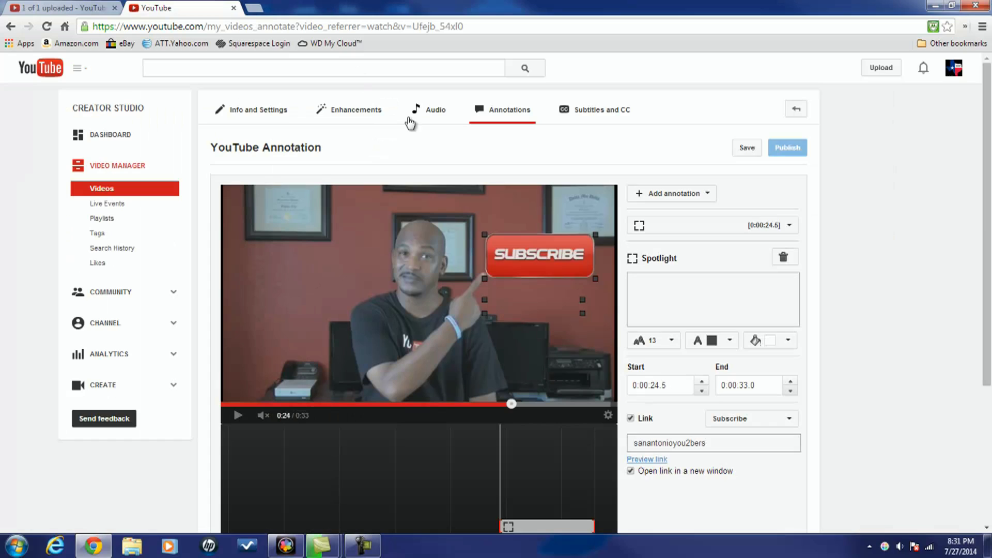
pyautogui.scroll(-1, 847, 350)
pyautogui.scroll(1, 847, 350)
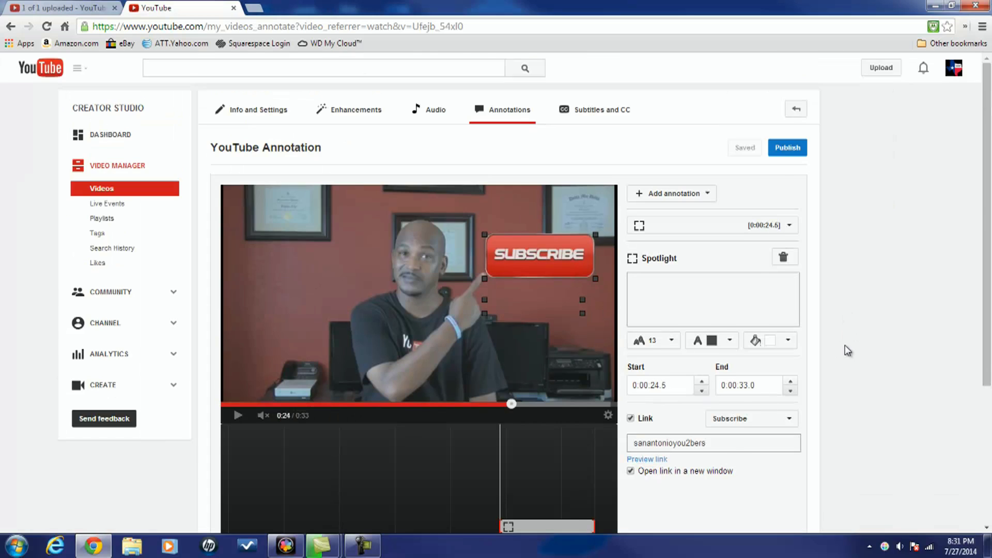
pyautogui.click(786, 153)
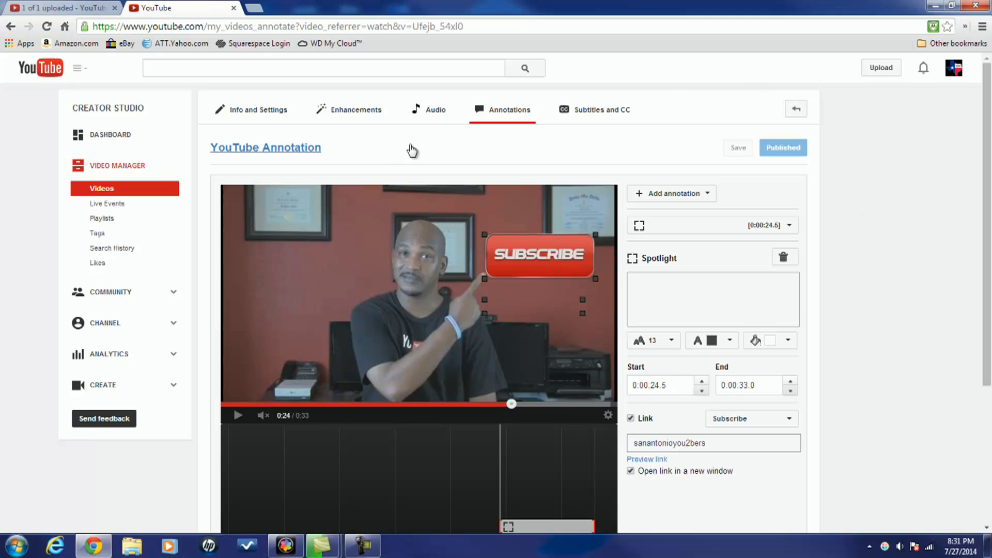
# Step: Play the video from 0:20, pause at 0:24, and click SUBSCRIBE to open the subscribe page
pyautogui.click(268, 149)
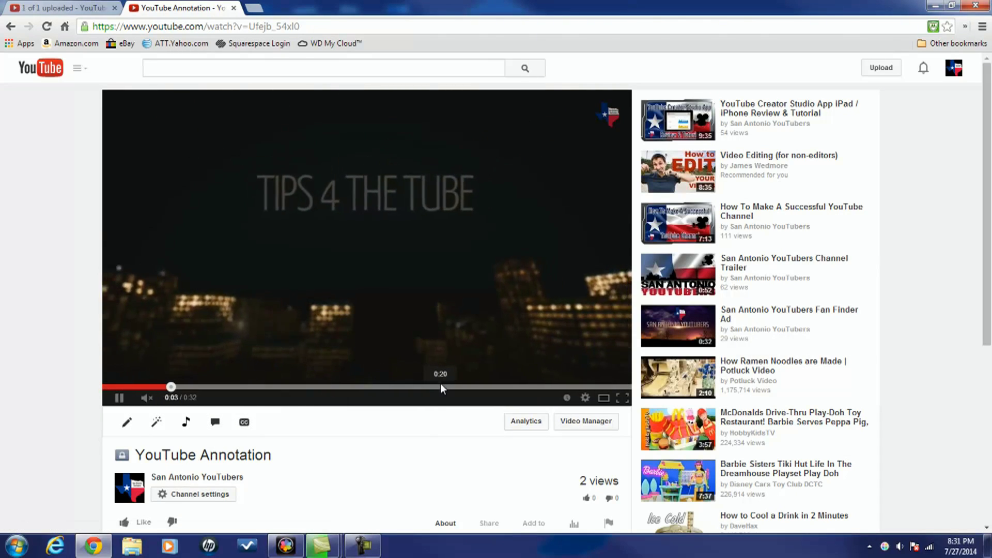
pyautogui.click(439, 386)
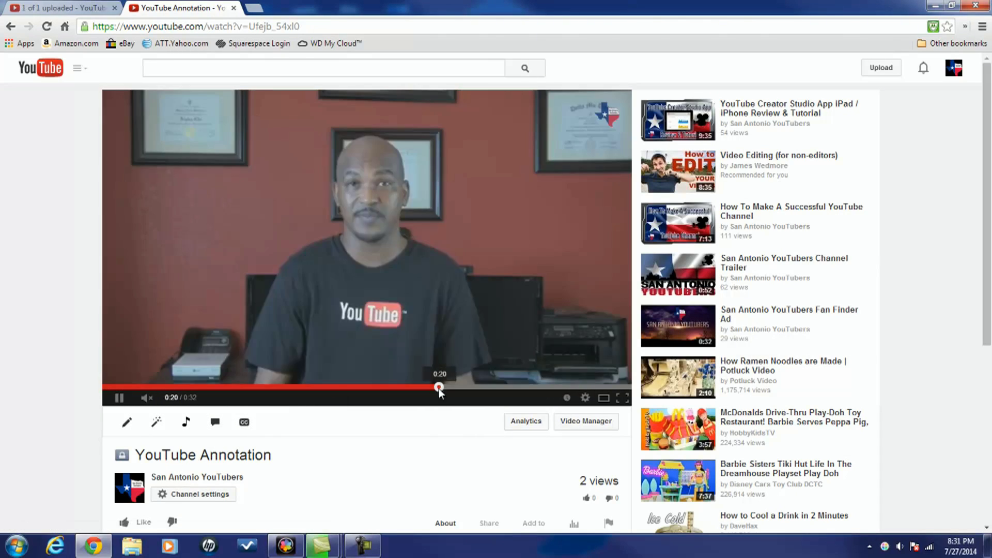
pyautogui.click(120, 397)
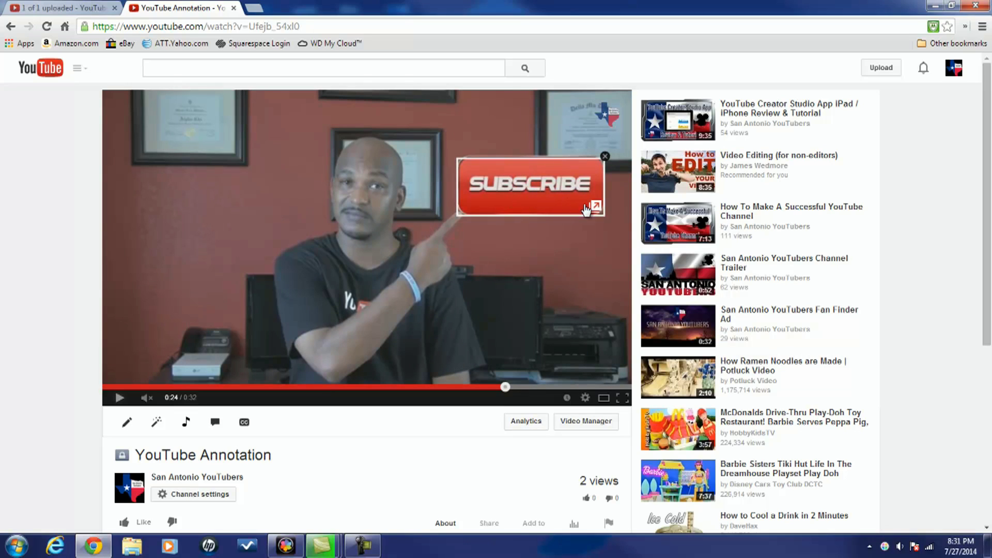
pyautogui.click(536, 198)
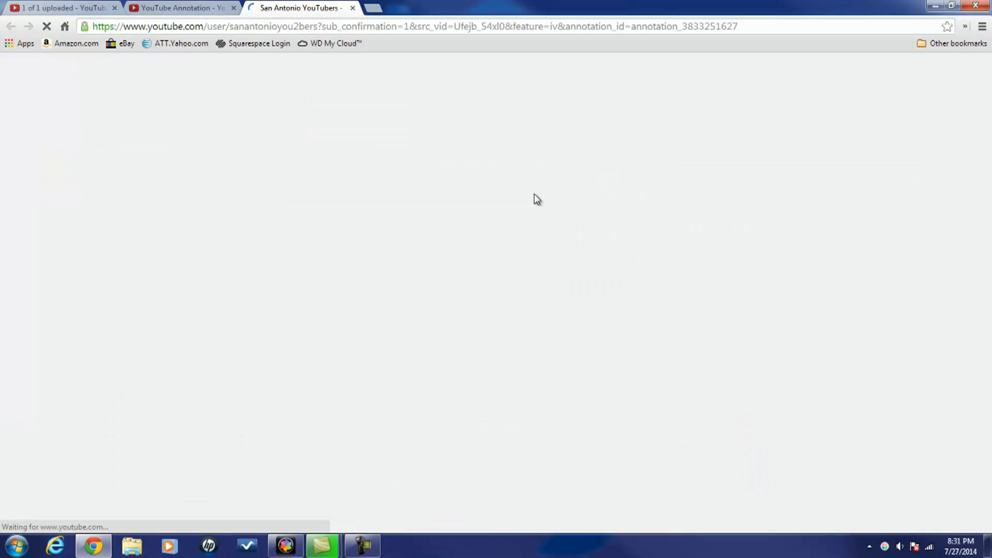